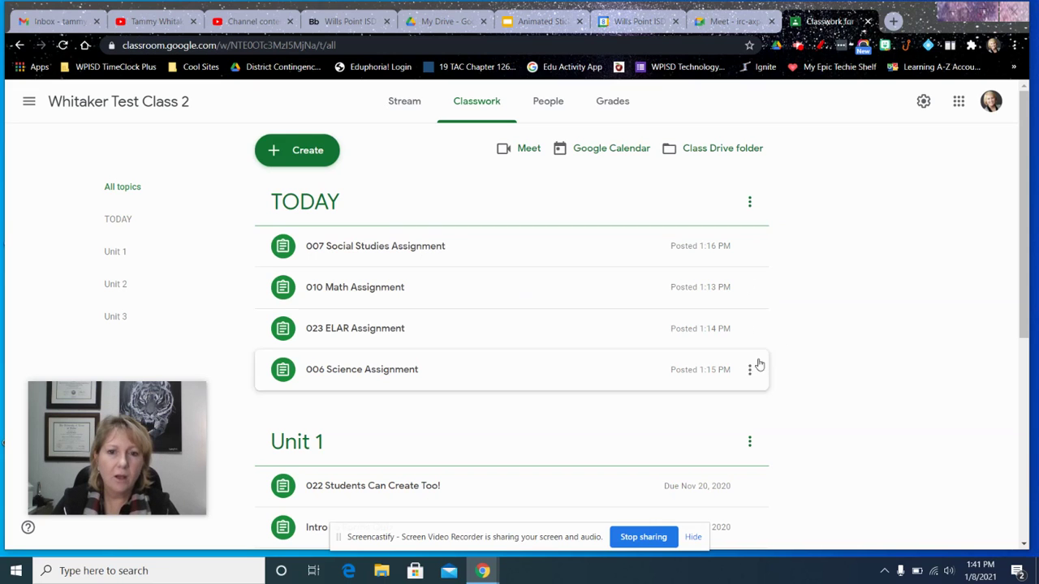
# Step: Rearrange the Classwork list, moving 007 Social Studies Assignment down
pyautogui.scroll(-3, 812, 353)
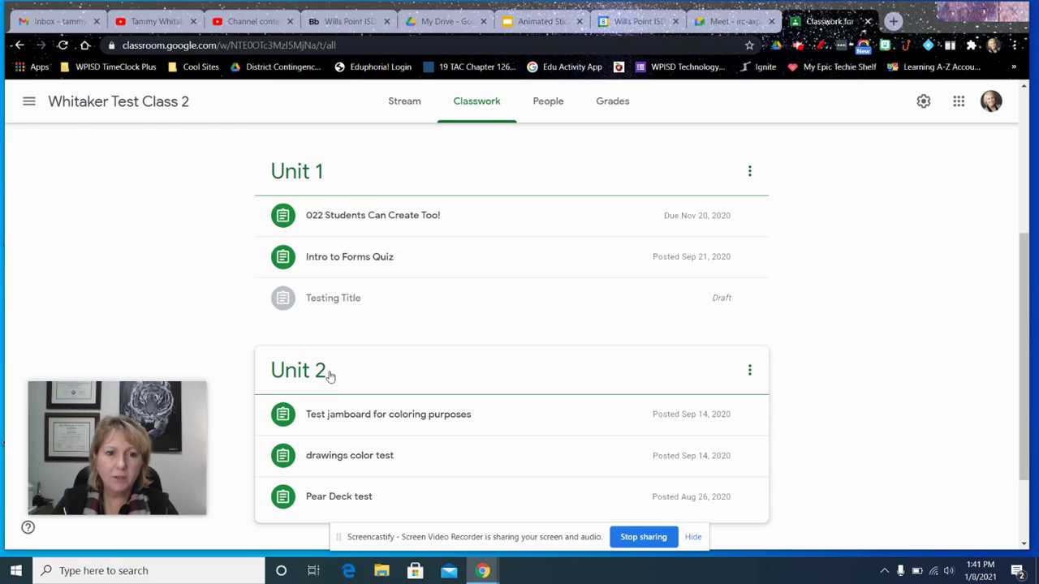
pyautogui.scroll(2, 827, 342)
pyautogui.scroll(2, 827, 342)
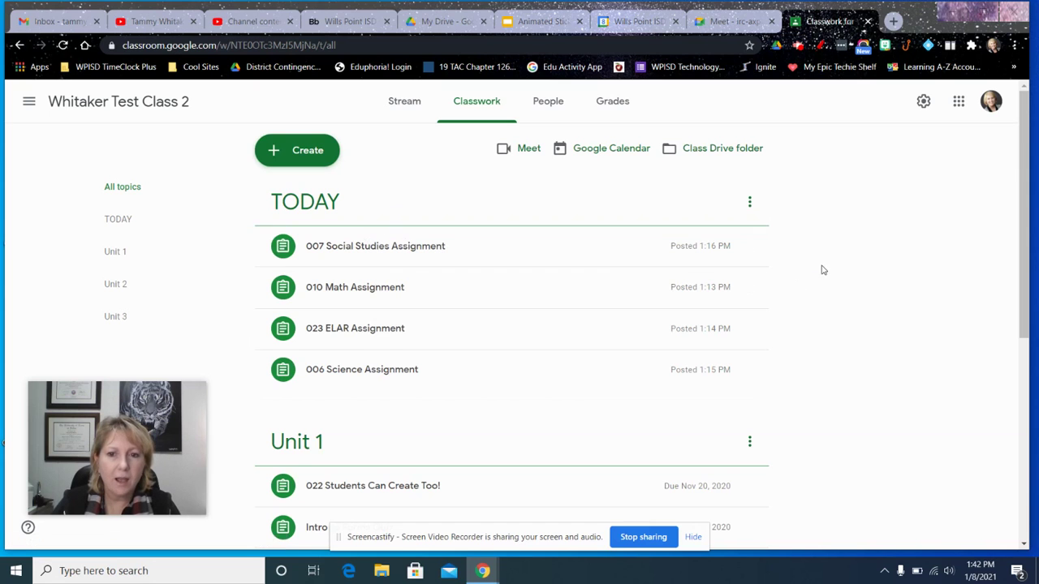
pyautogui.scroll(-5, 816, 276)
pyautogui.scroll(4, 586, 366)
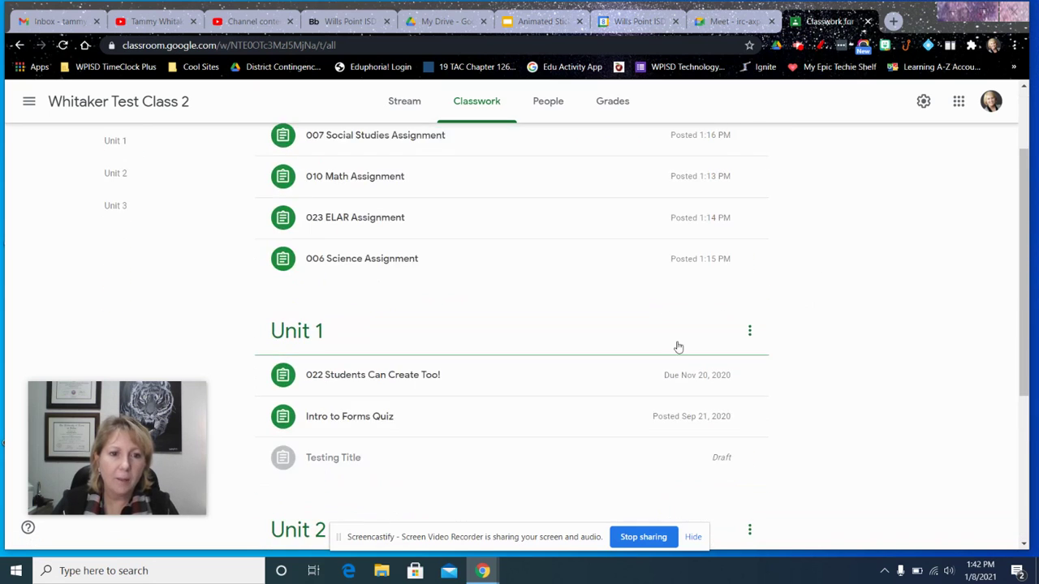
pyautogui.moveTo(313, 334); pyautogui.dragTo(413, 339)
pyautogui.scroll(3, 544, 334)
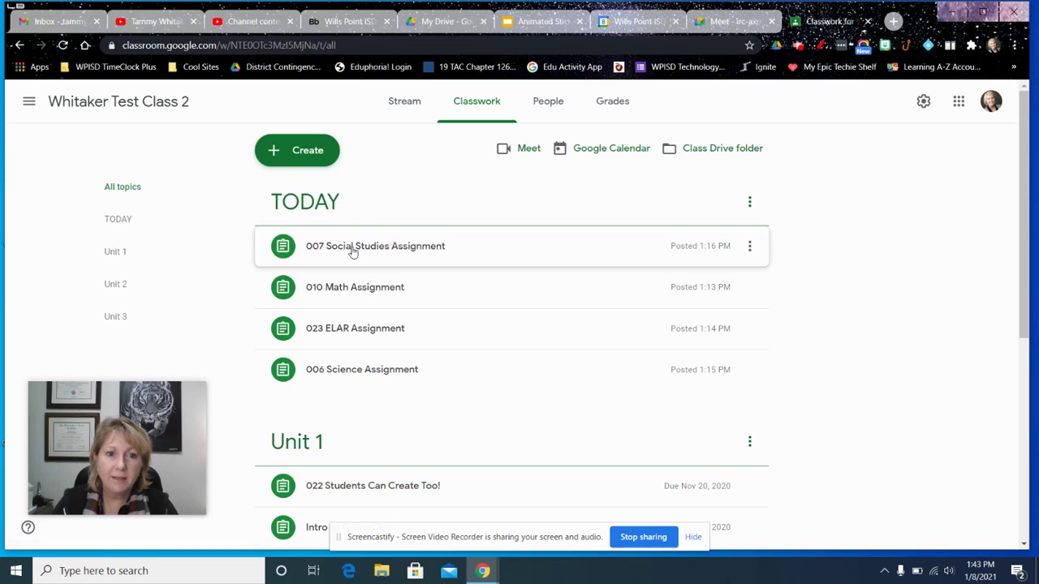
pyautogui.moveTo(357, 245); pyautogui.dragTo(381, 225)
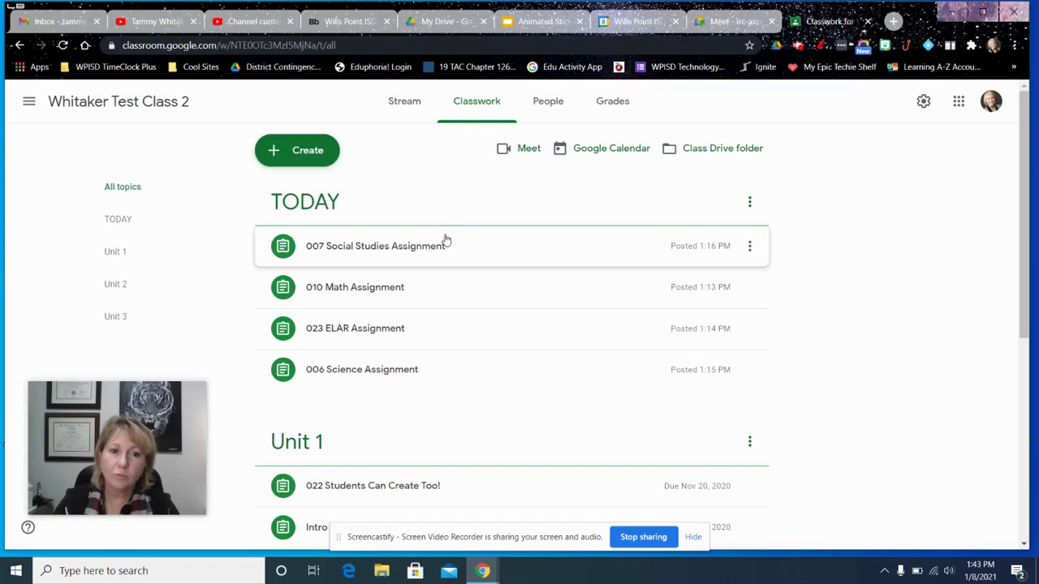
# Step: Edit 007 Social Studies Assignment with the cursor placed before 007 in the title
pyautogui.click(751, 249)
pyautogui.click(700, 277)
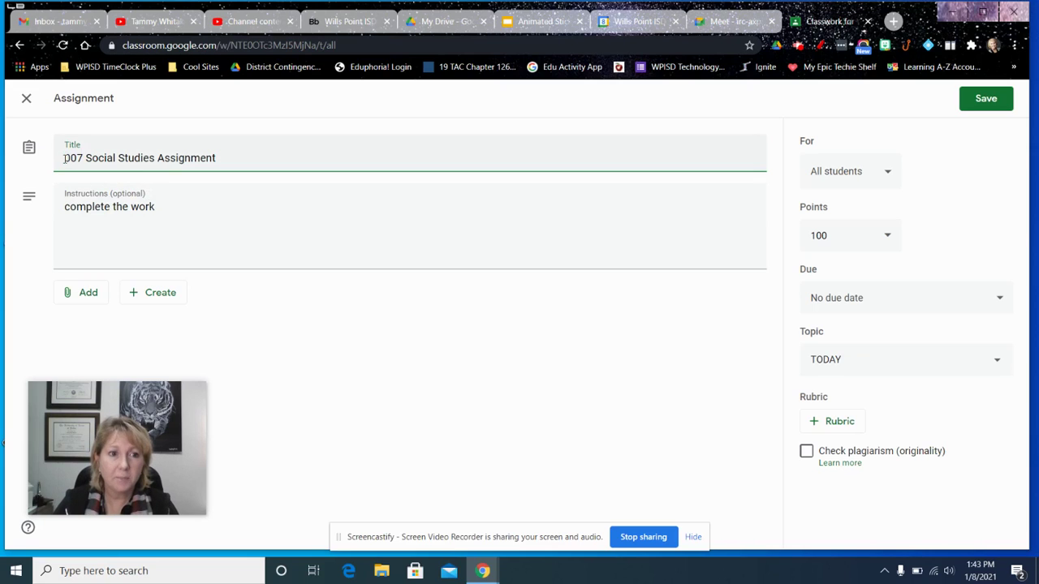
pyautogui.click(65, 159)
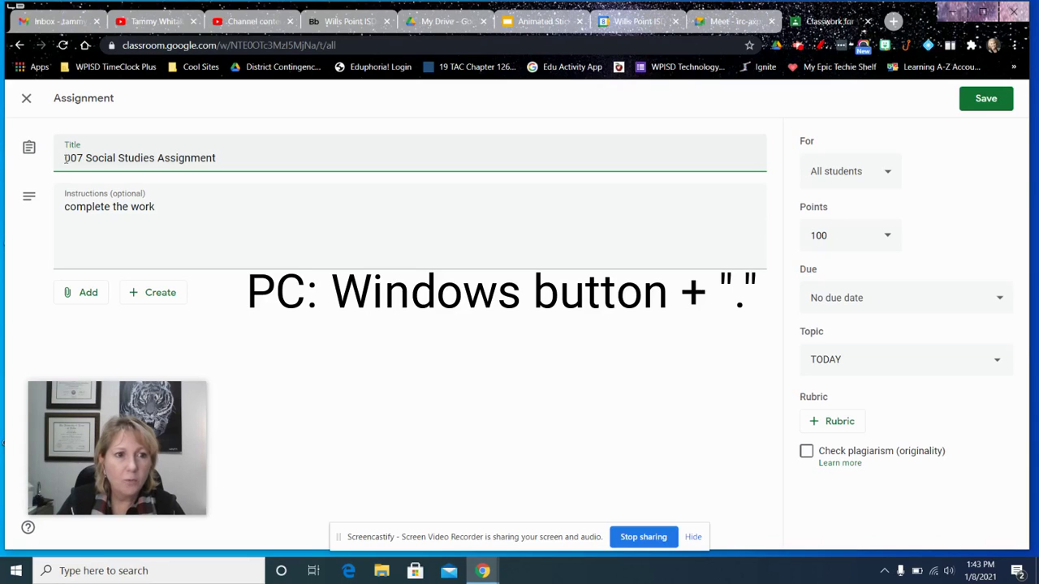
# Step: Prefix the 007 Social Studies title with a globe emoji found by searching 'earth', then save
pyautogui.press('super+period')
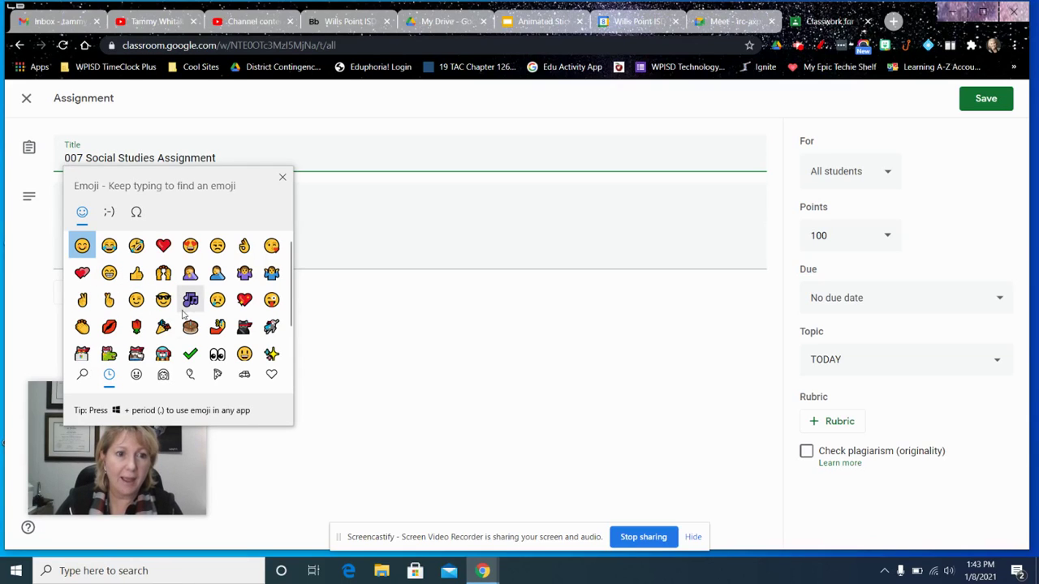
pyautogui.scroll(-1, 217, 317)
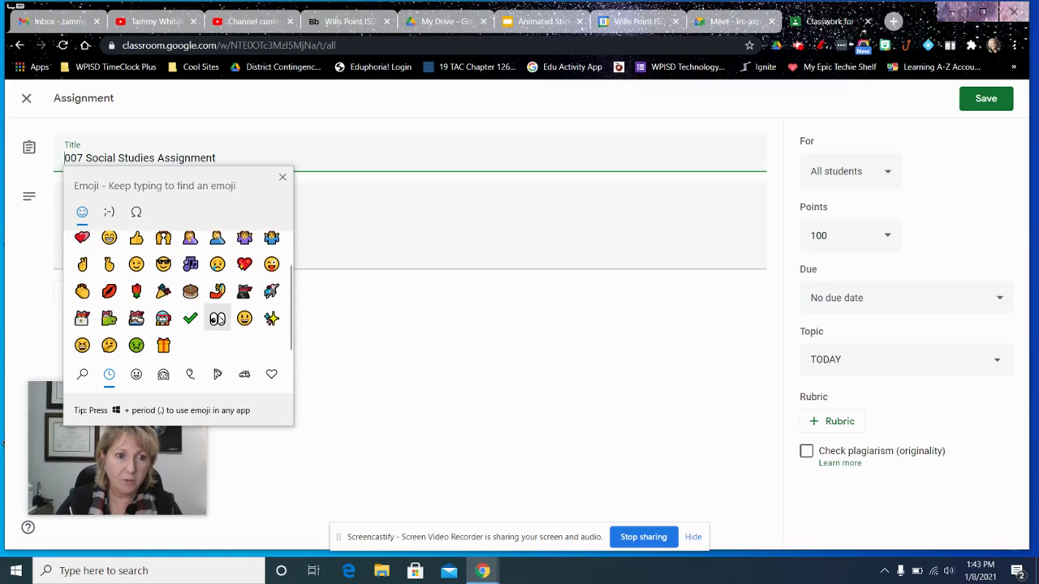
pyautogui.click(283, 177)
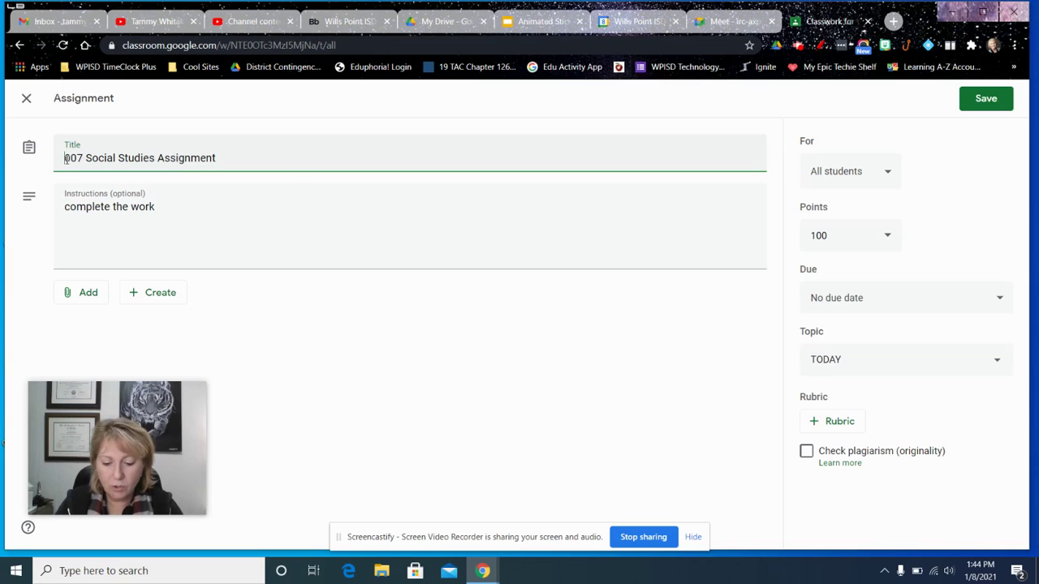
pyautogui.press('super+period')
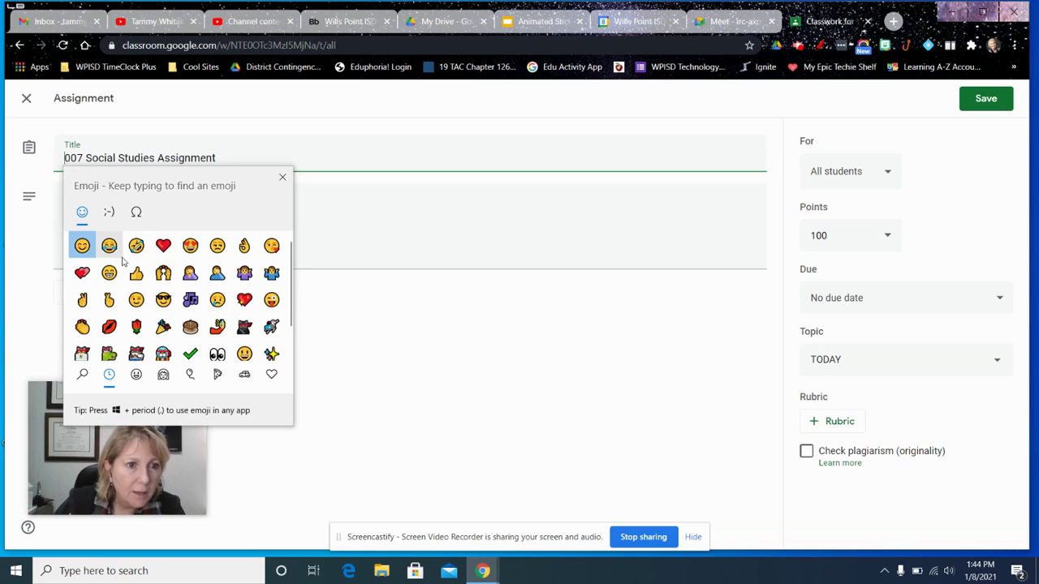
pyautogui.scroll(-1, 158, 280)
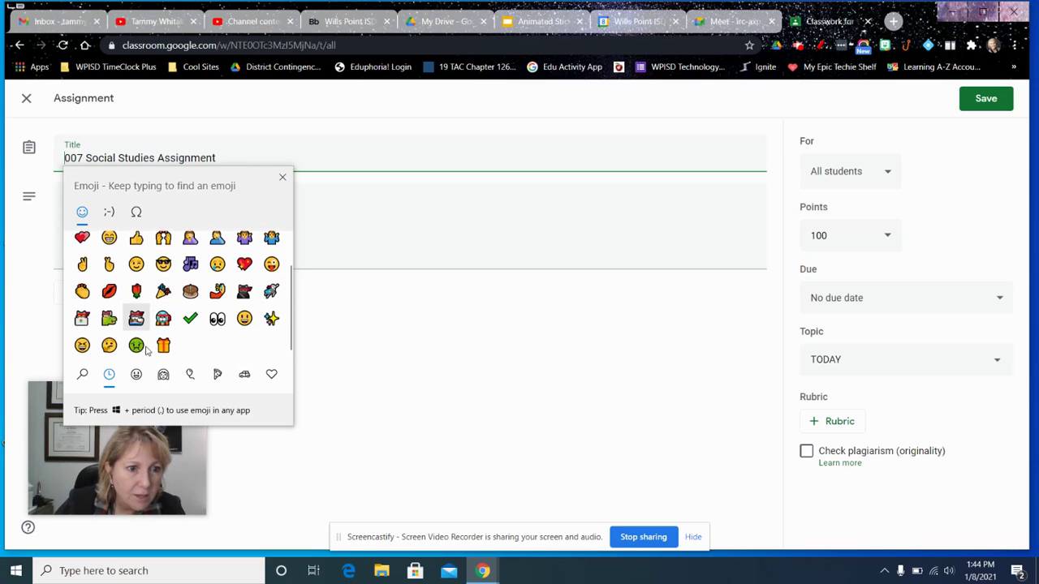
pyautogui.scroll(1, 108, 243)
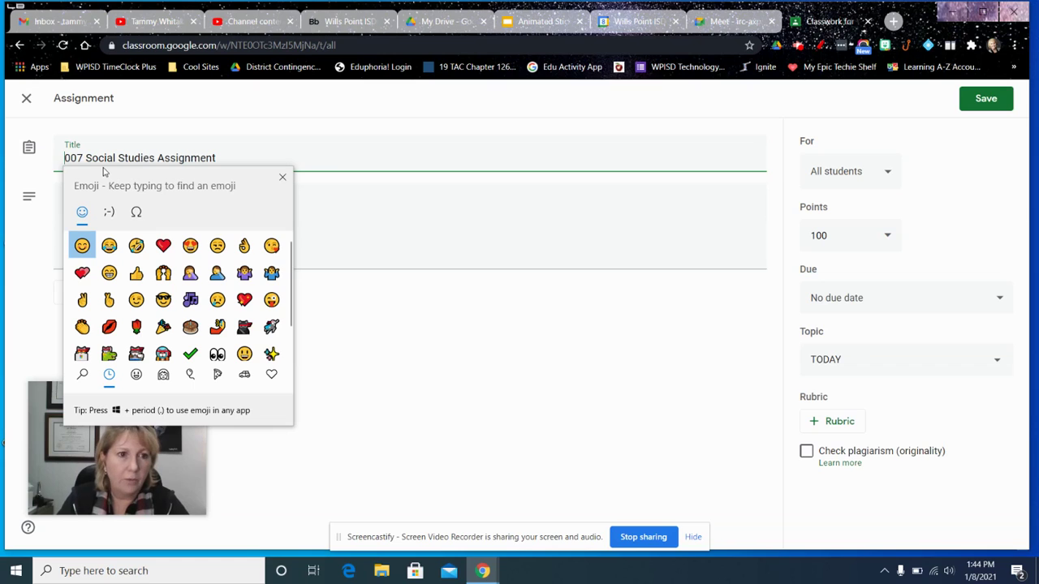
pyautogui.write('earth')
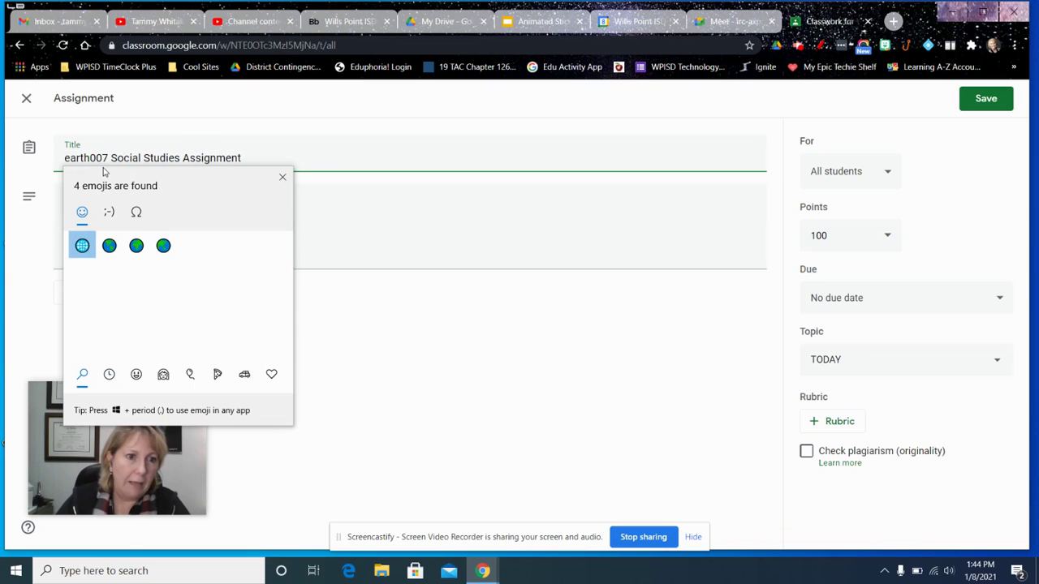
pyautogui.click(109, 245)
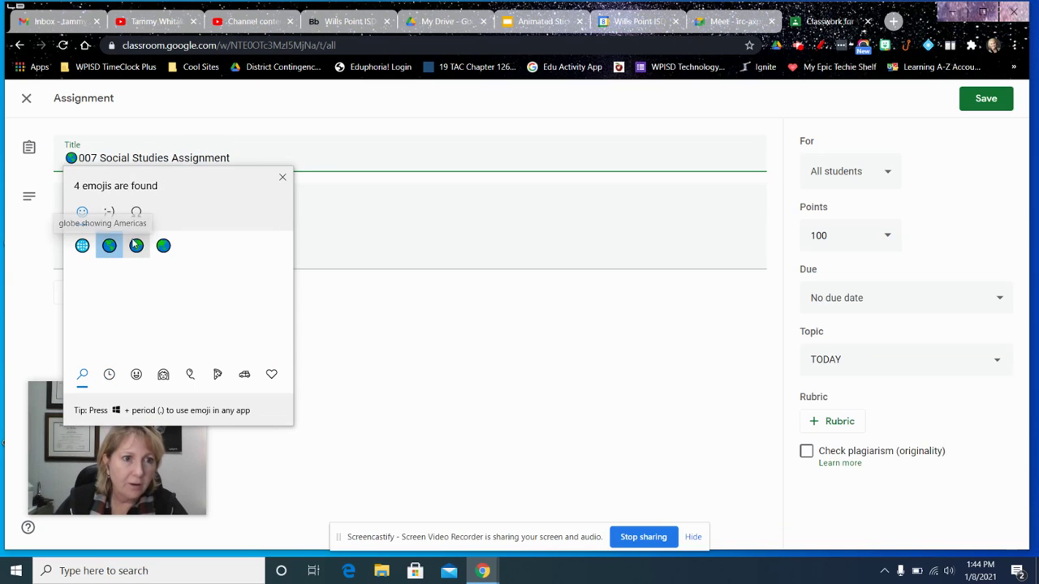
pyautogui.click(283, 177)
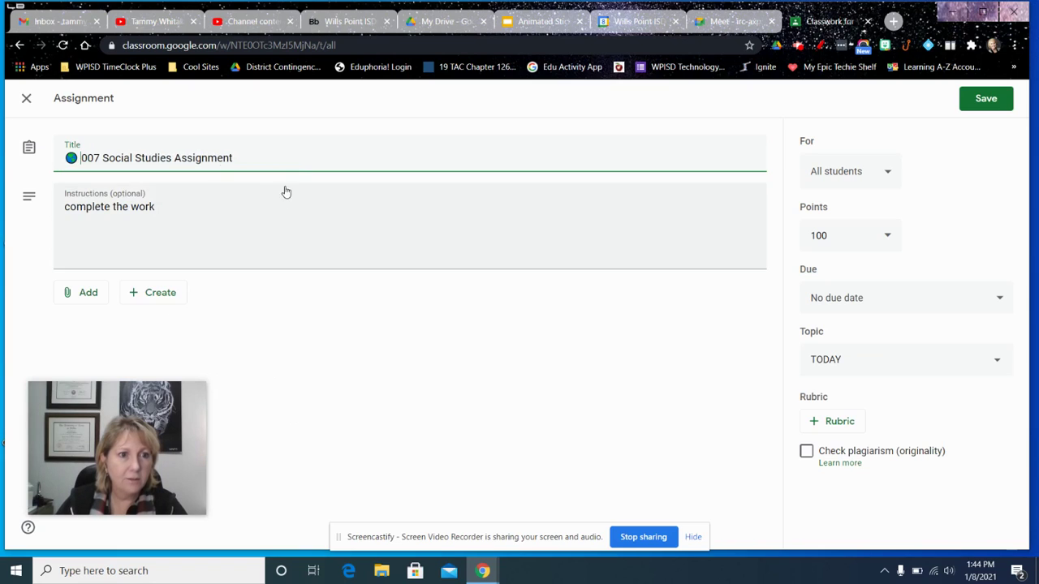
pyautogui.click(988, 104)
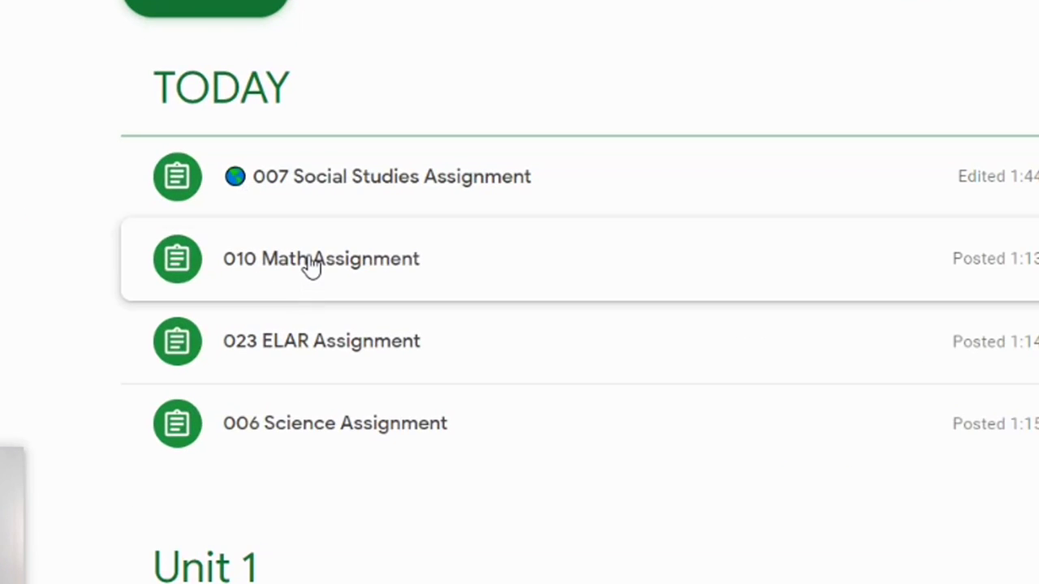
# Step: Edit 010 Math Assignment and prefix its title with a ruler emoji from the emoji panel
pyautogui.click(722, 288)
pyautogui.click(700, 316)
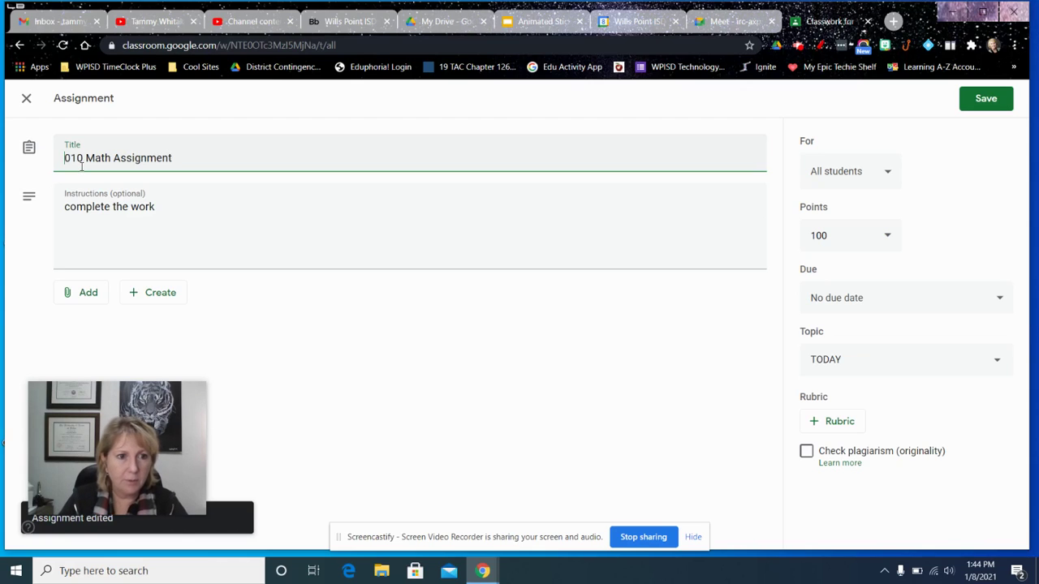
pyautogui.press('super+period')
pyautogui.write('math')
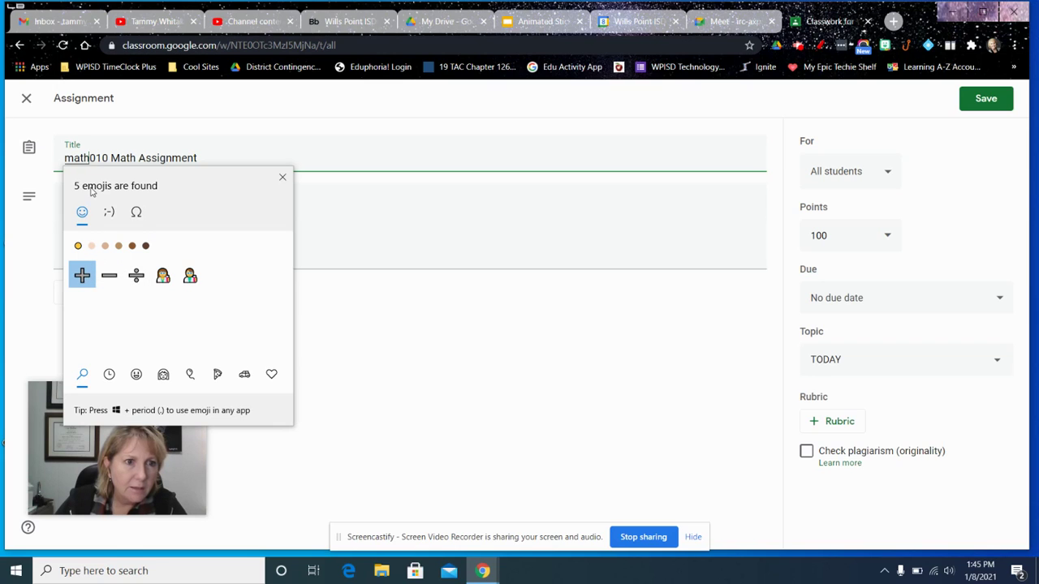
pyautogui.press('BackSpace')
pyautogui.press('BackSpace')
pyautogui.press('BackSpace')
pyautogui.press('BackSpace')
pyautogui.write('ruler')
pyautogui.press('BackSpace')
pyautogui.press('BackSpace')
pyautogui.press('BackSpace')
pyautogui.press('BackSpace')
pyautogui.press('BackSpace')
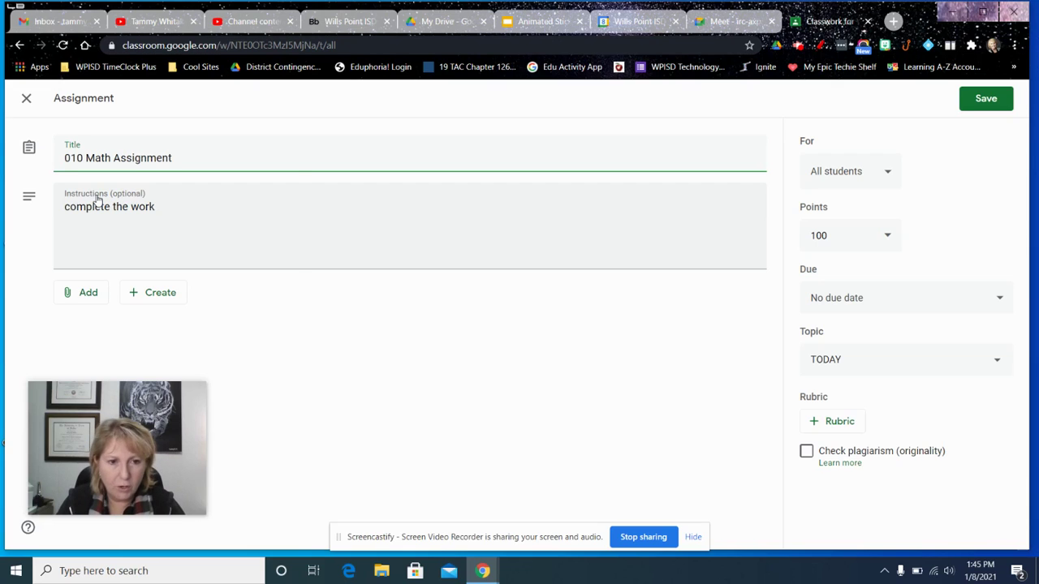
pyautogui.press('super+period')
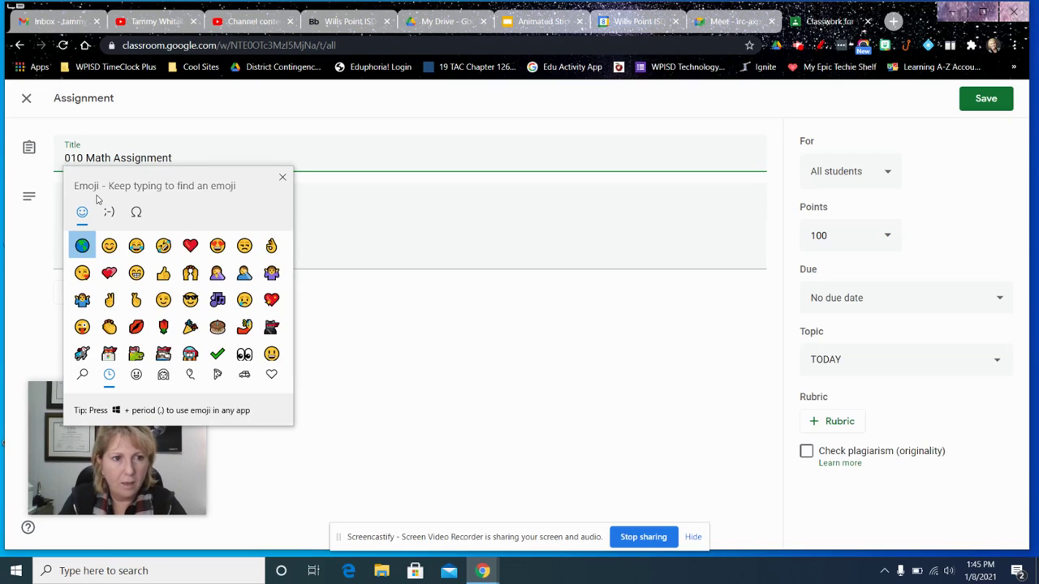
pyautogui.write('ruler')
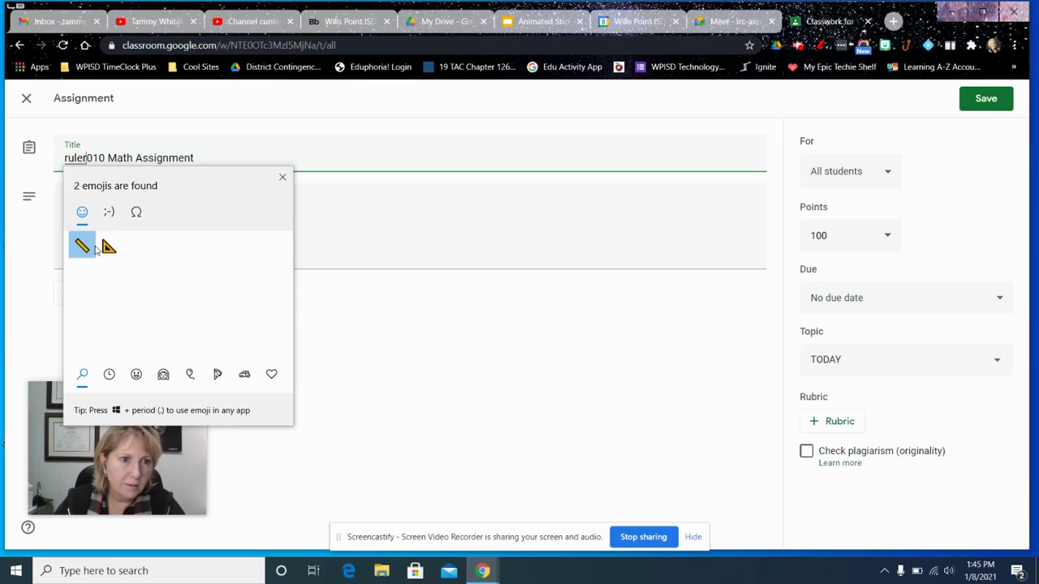
pyautogui.click(84, 247)
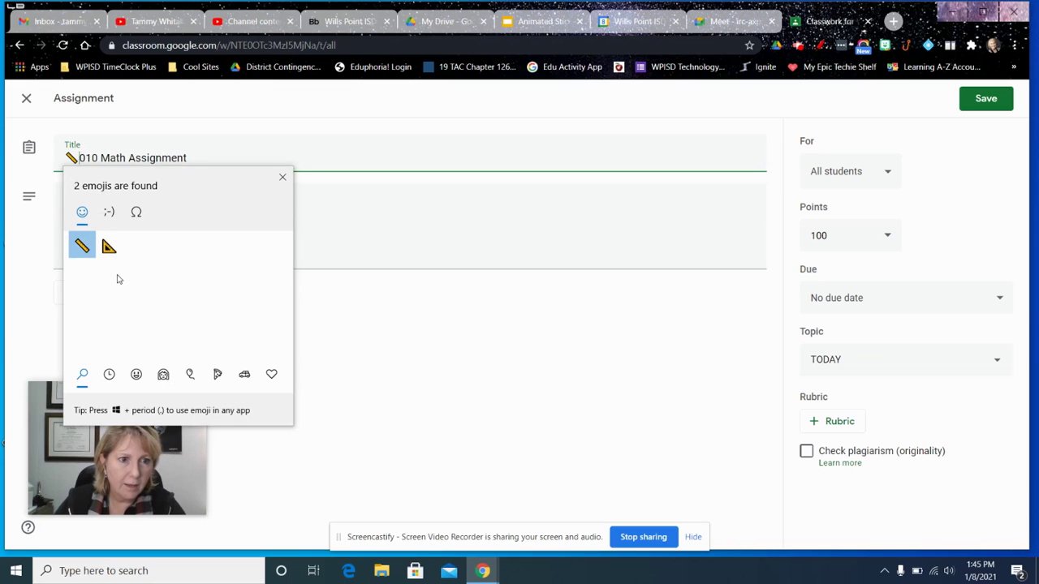
pyautogui.click(283, 177)
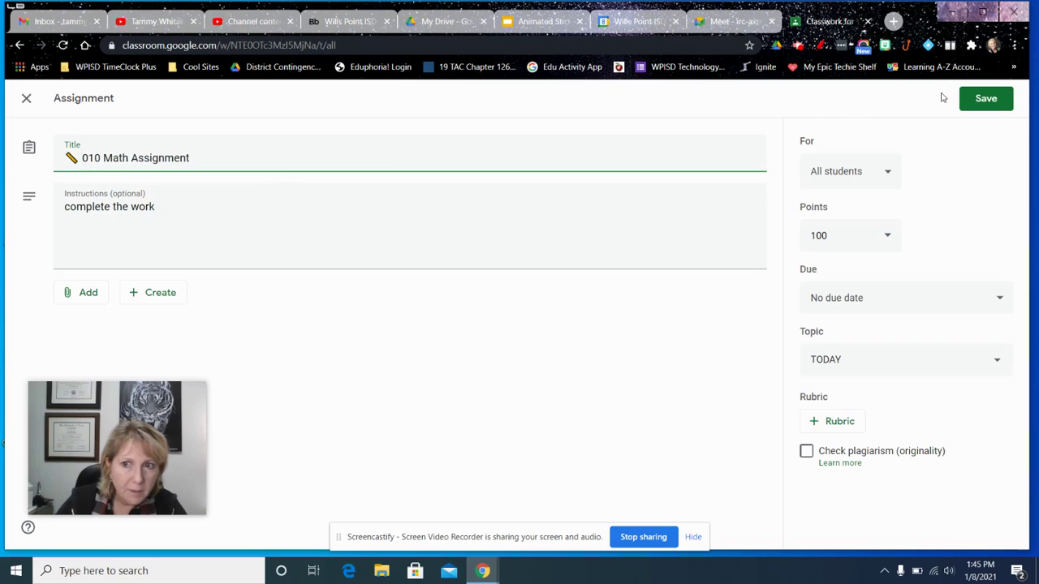
# Step: Save the Math edit, then prefix the 023 ELAR title with a books emoji and save
pyautogui.click(974, 99)
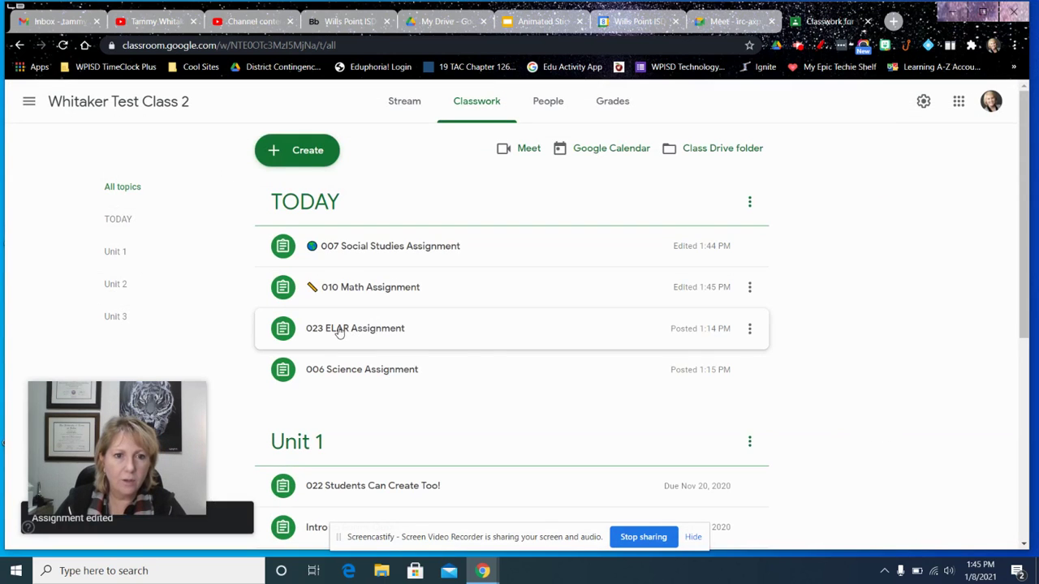
pyautogui.click(749, 328)
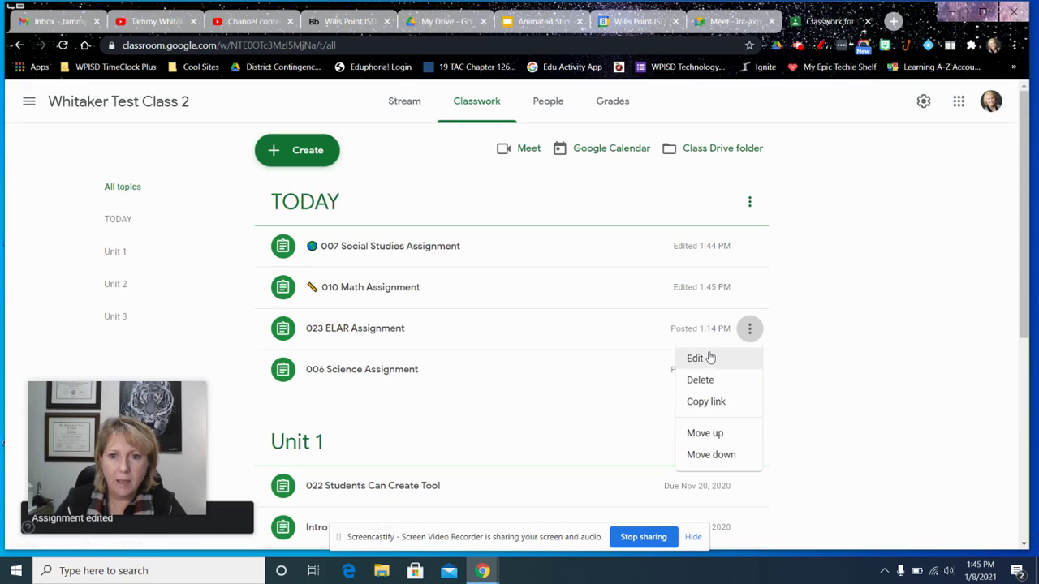
pyautogui.click(698, 358)
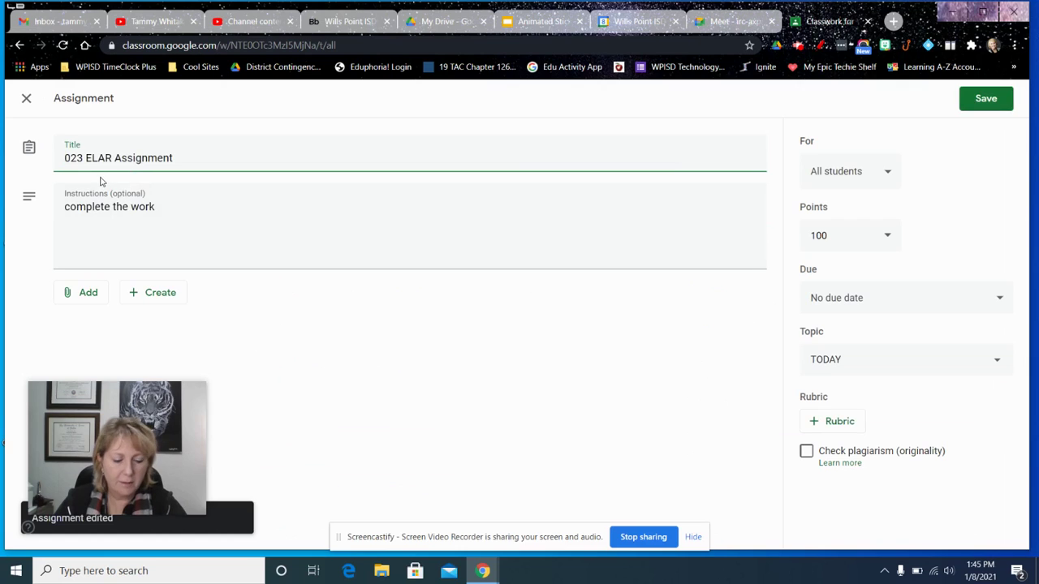
pyautogui.press('super+period')
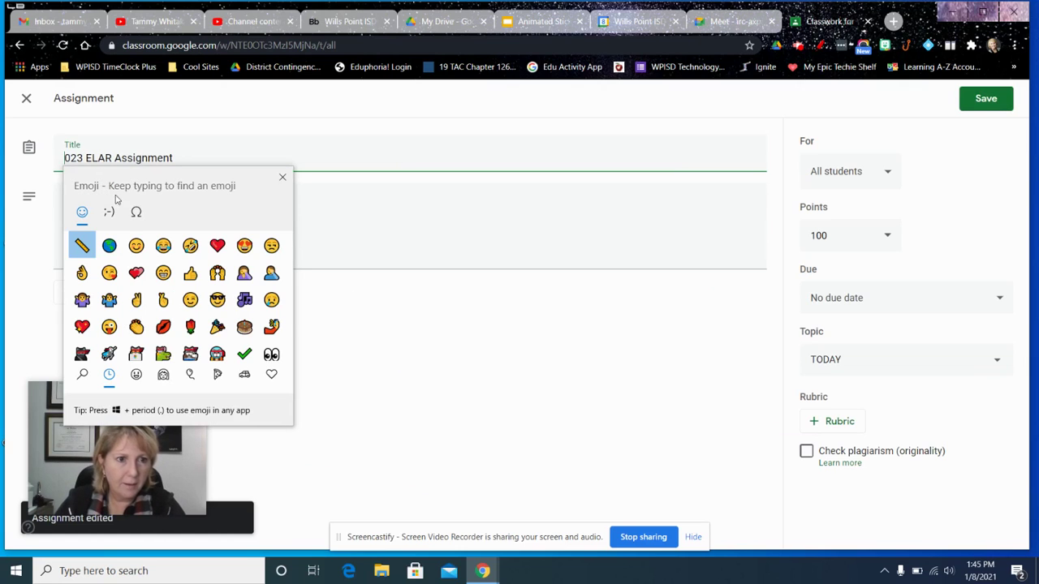
pyautogui.write('books')
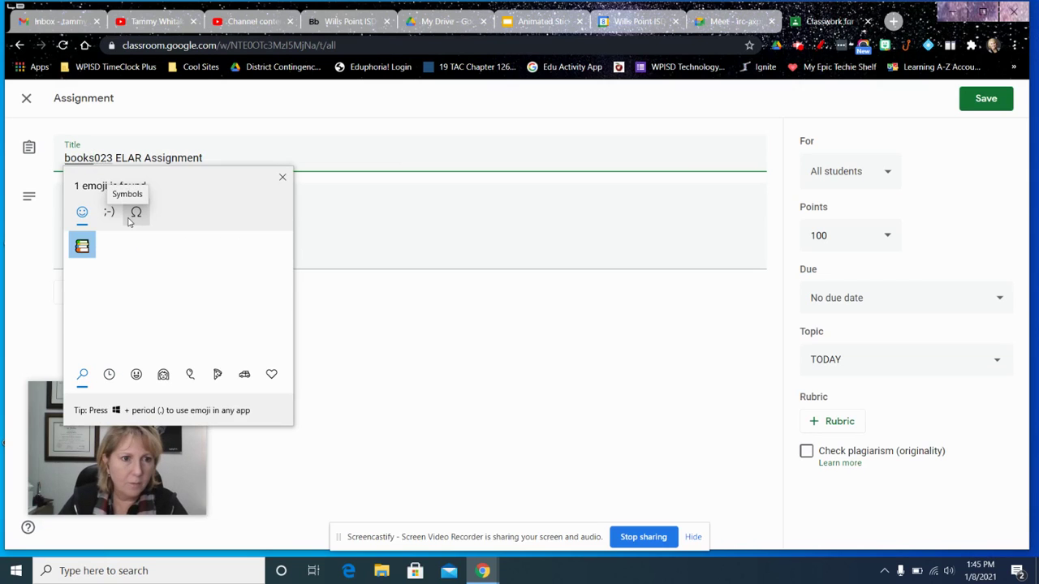
pyautogui.press('Return')
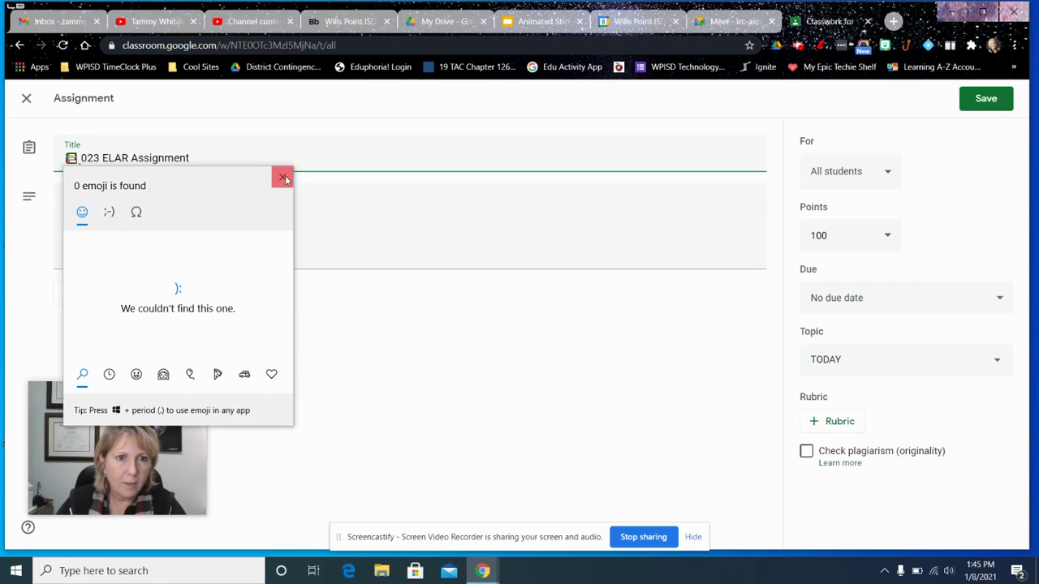
pyautogui.click(283, 177)
pyautogui.click(984, 102)
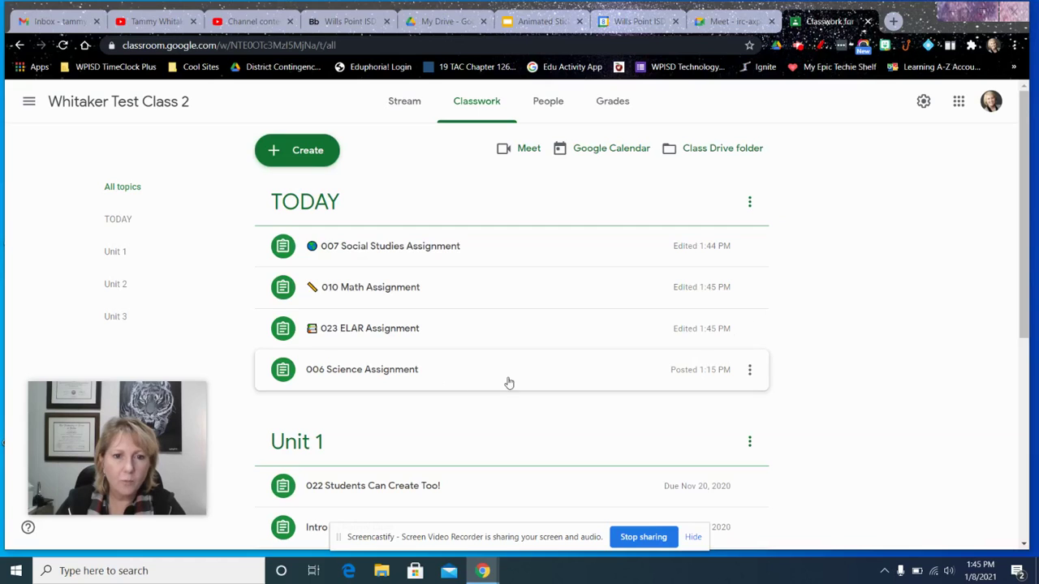
# Step: Prefix the 006 Science Assignment title with a test tube emoji found via 'scien', and save
pyautogui.click(752, 373)
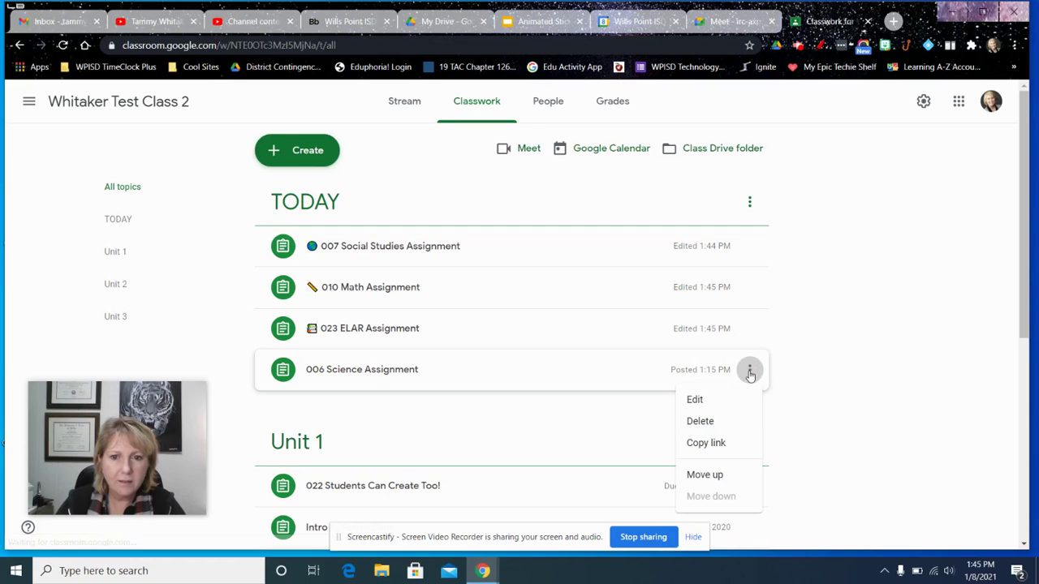
pyautogui.click(703, 400)
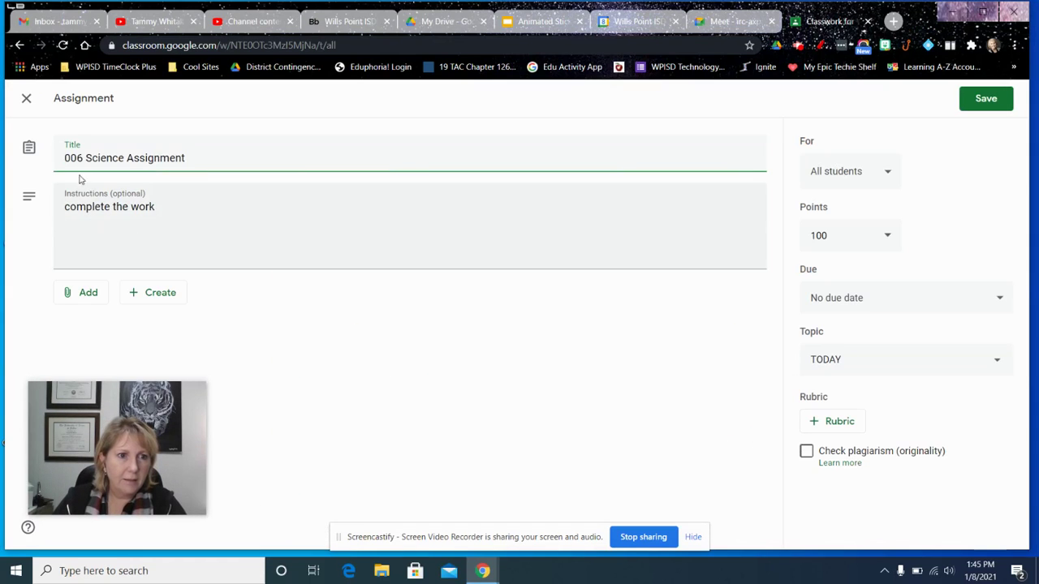
pyautogui.press('super+period')
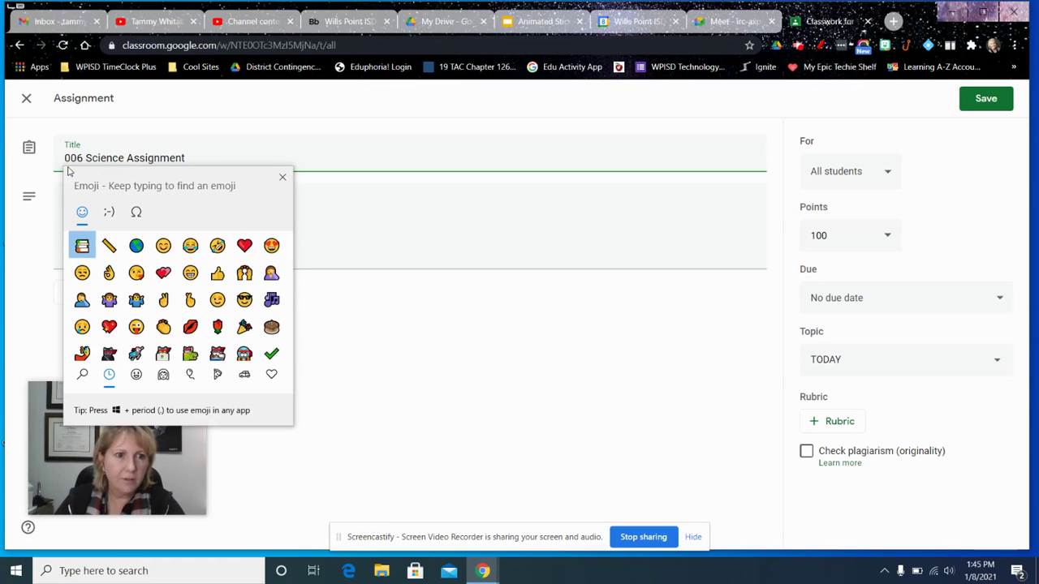
pyautogui.scroll(-1, 162, 272)
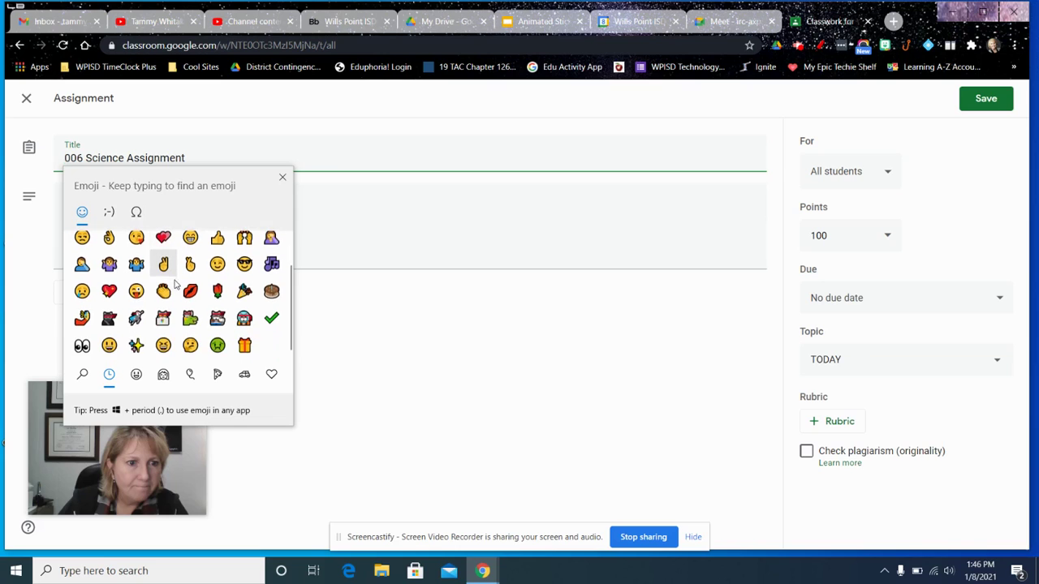
pyautogui.scroll(1, 161, 270)
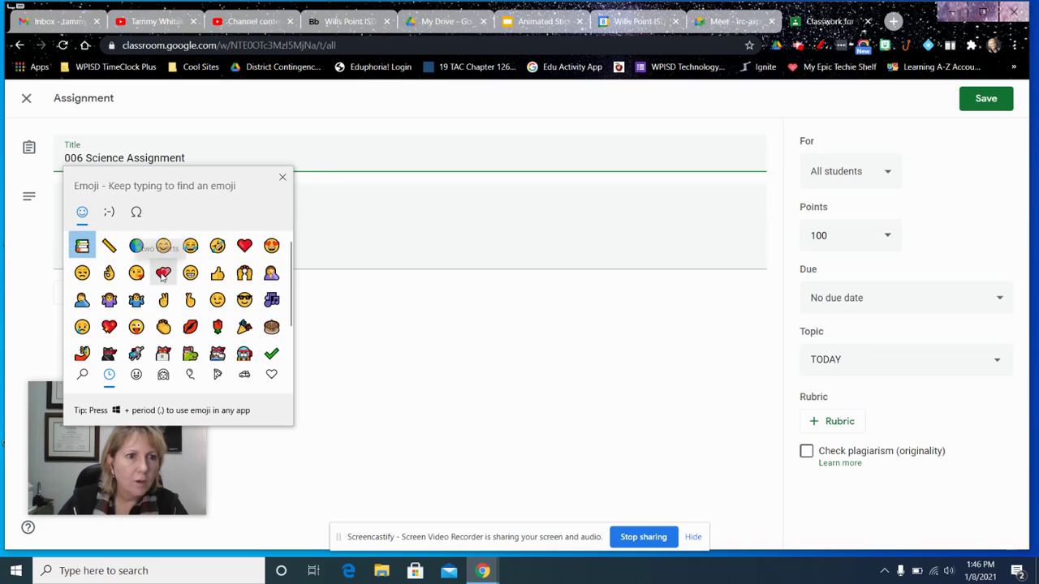
pyautogui.write('scien')
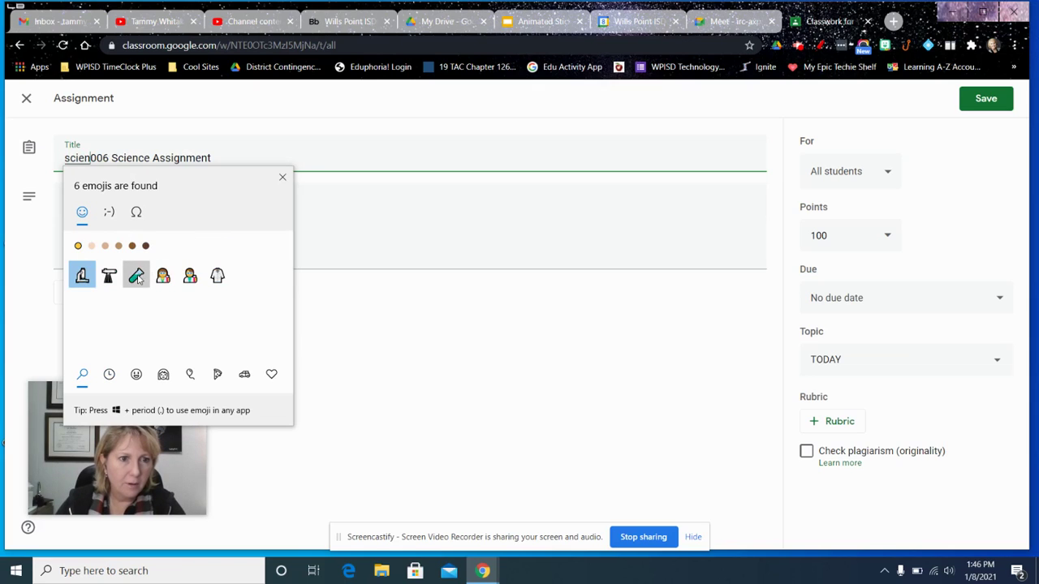
pyautogui.click(137, 278)
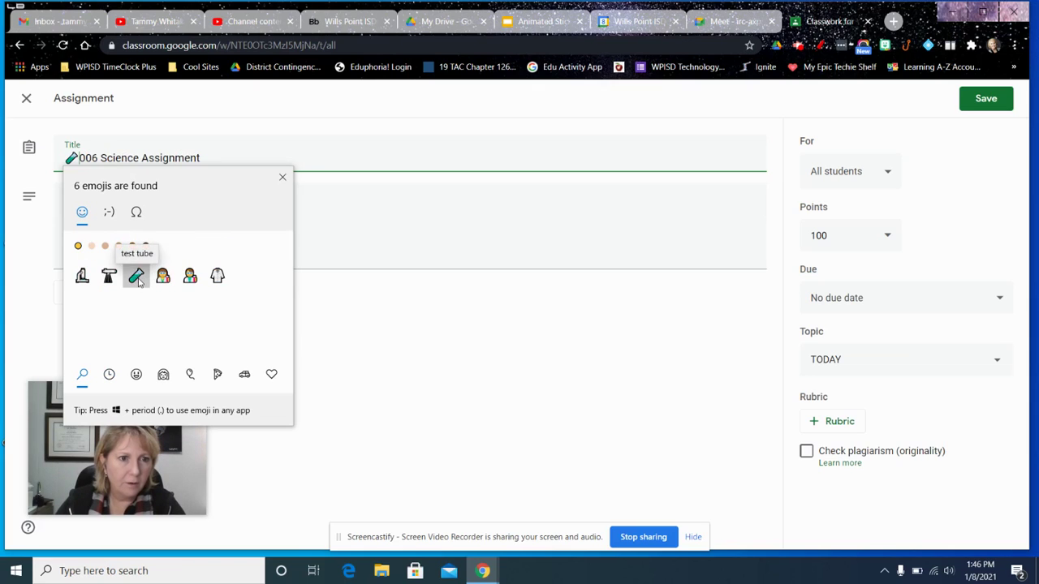
pyautogui.click(283, 177)
pyautogui.click(961, 112)
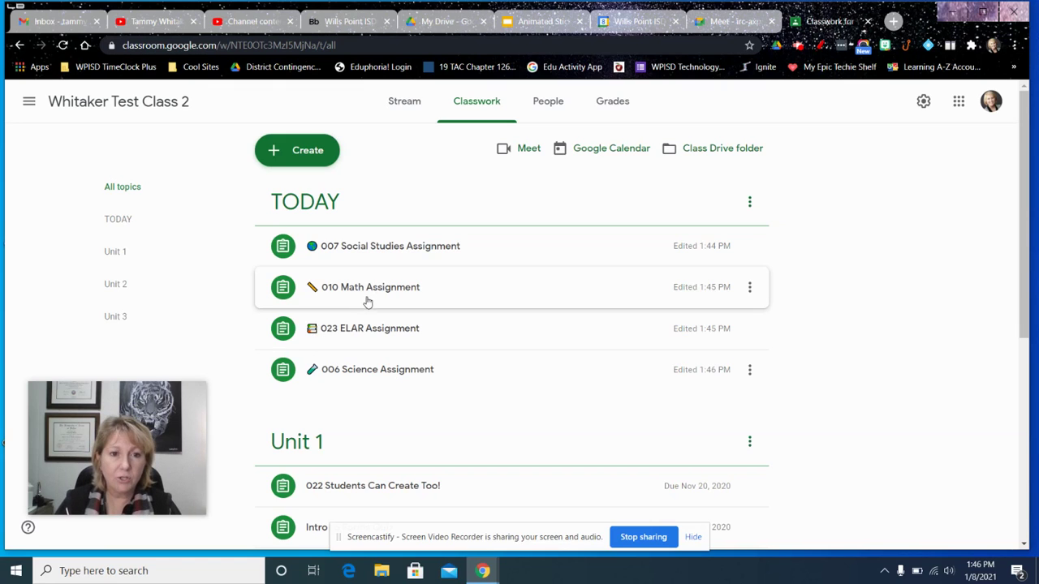
# Step: Move 022 Students Can Create Too! under Science in TODAY and prefix it with a collision emoji
pyautogui.scroll(-2, 365, 305)
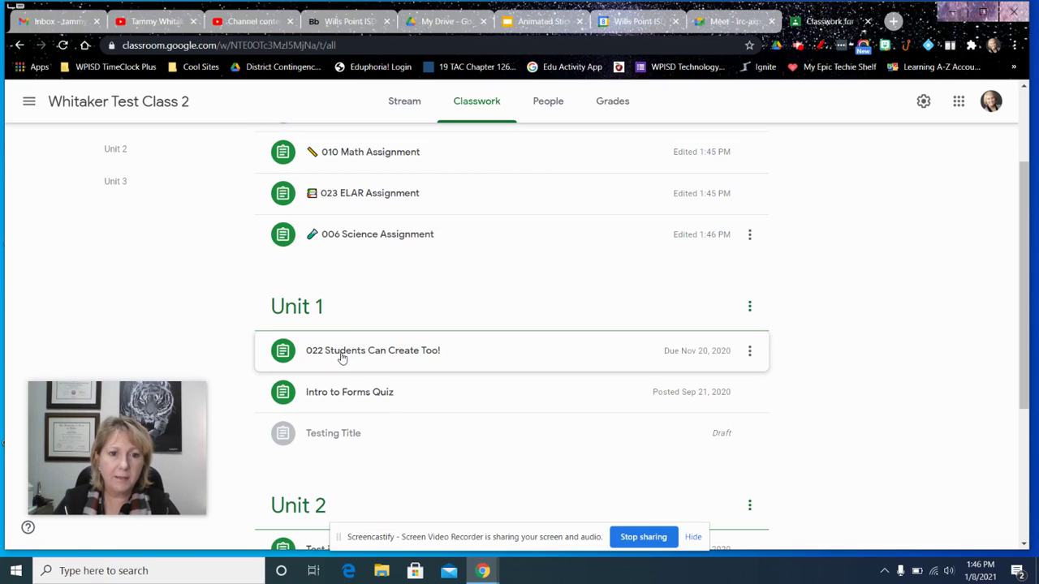
pyautogui.moveTo(342, 357); pyautogui.dragTo(338, 262)
pyautogui.click(753, 278)
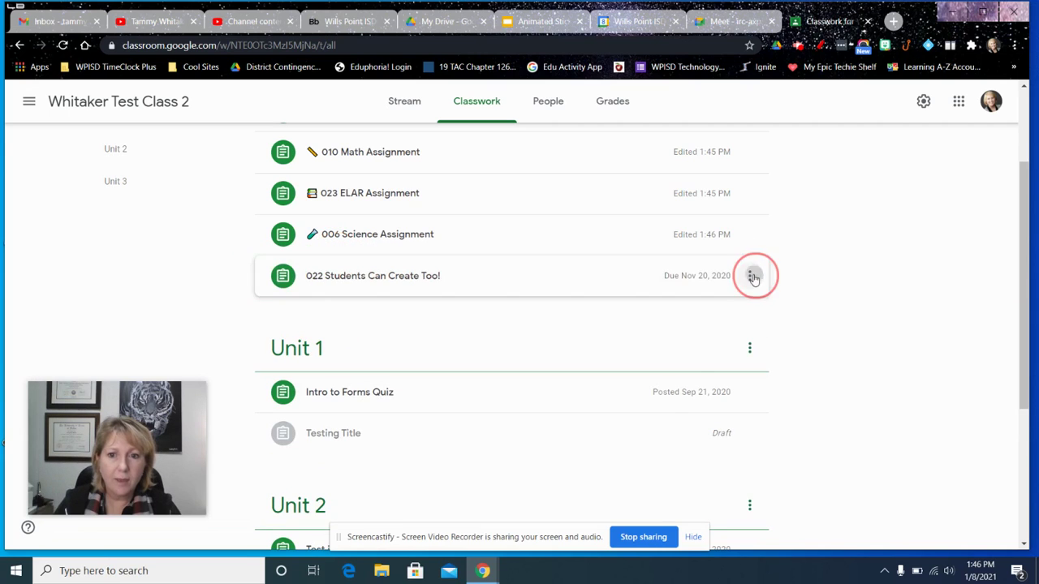
pyautogui.click(695, 304)
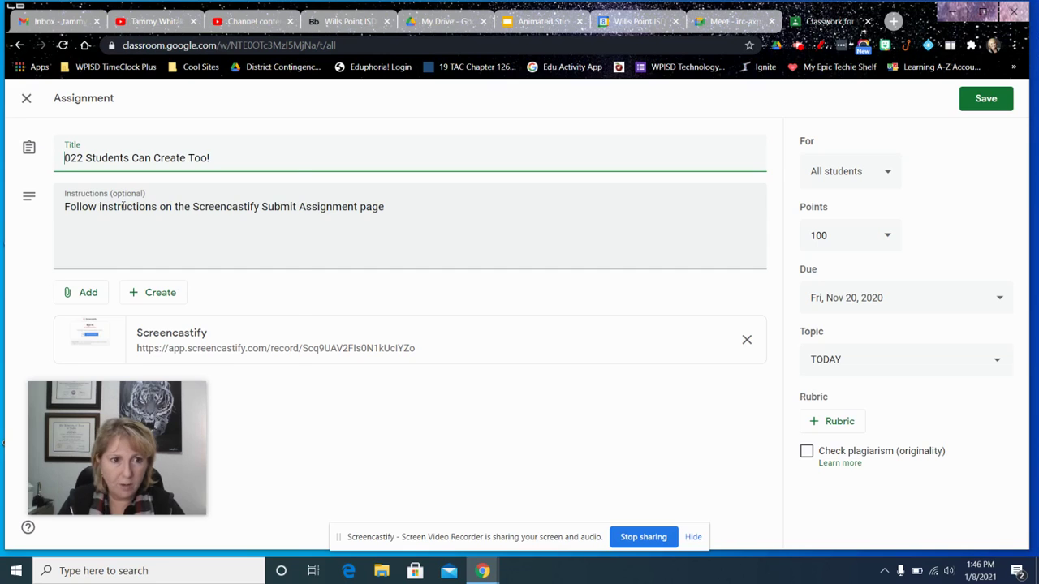
pyautogui.press('super+period')
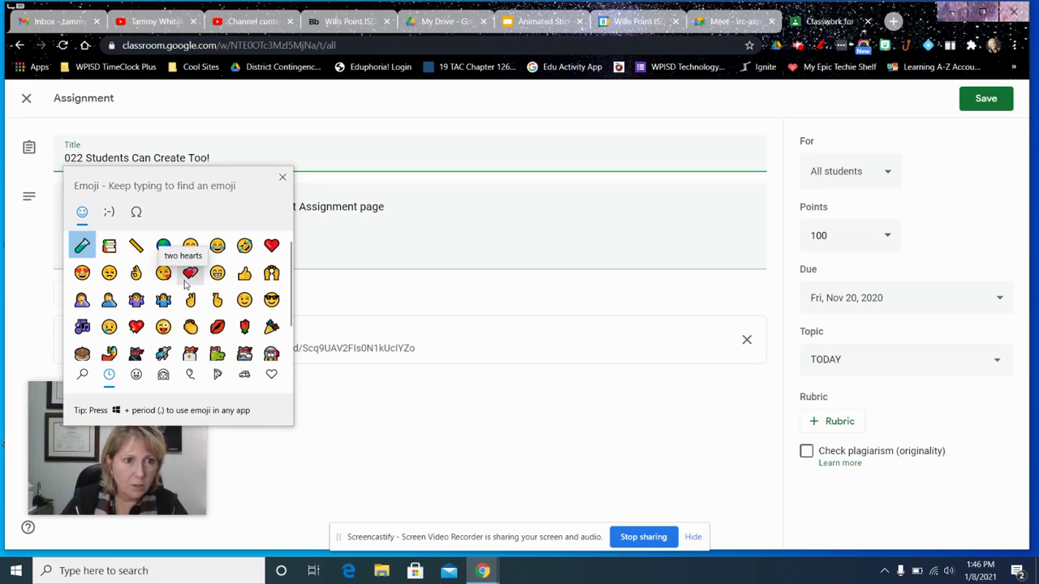
pyautogui.write('coll')
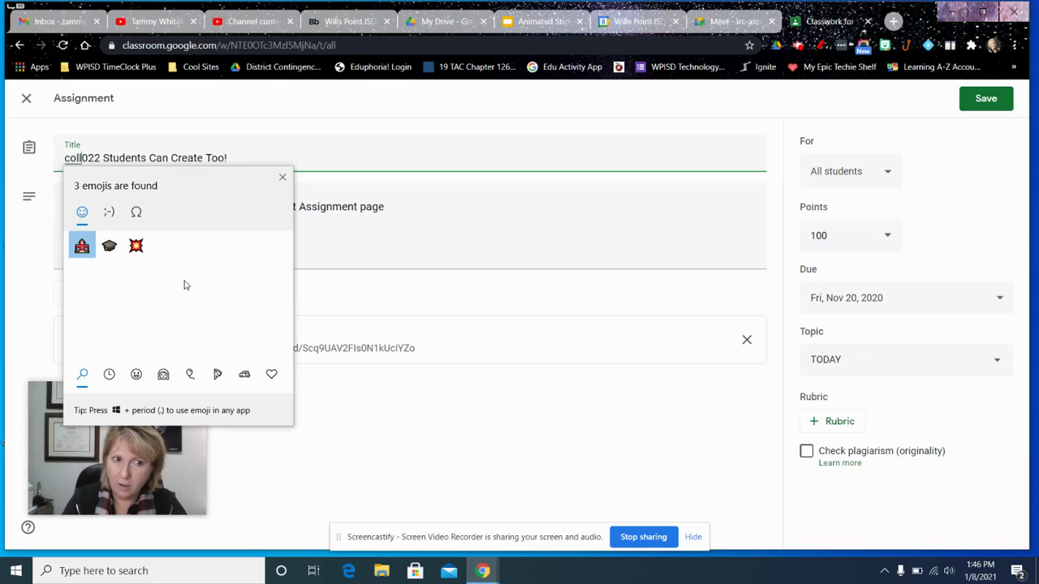
pyautogui.click(135, 245)
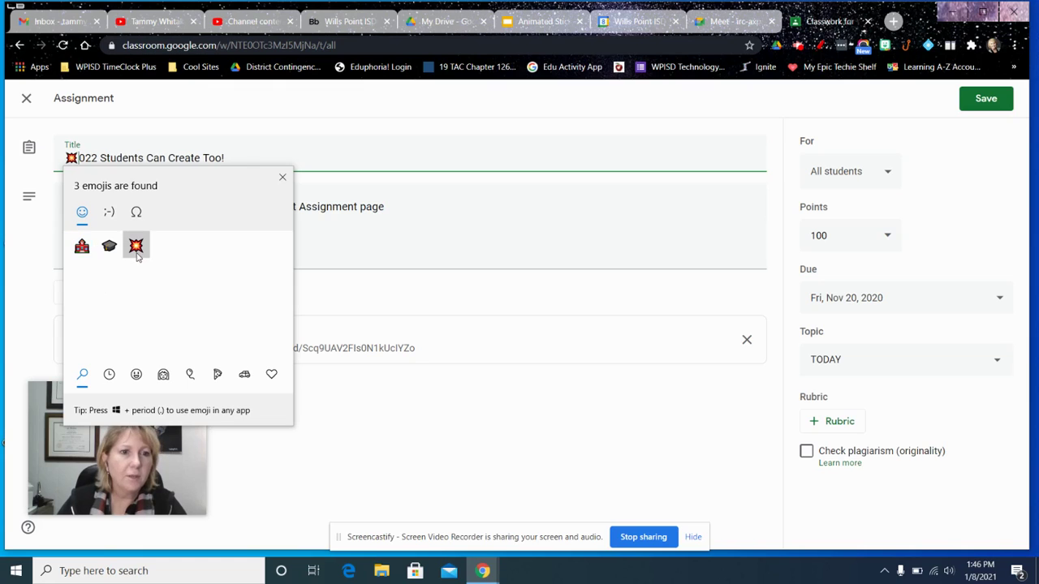
pyautogui.click(281, 180)
pyautogui.click(986, 98)
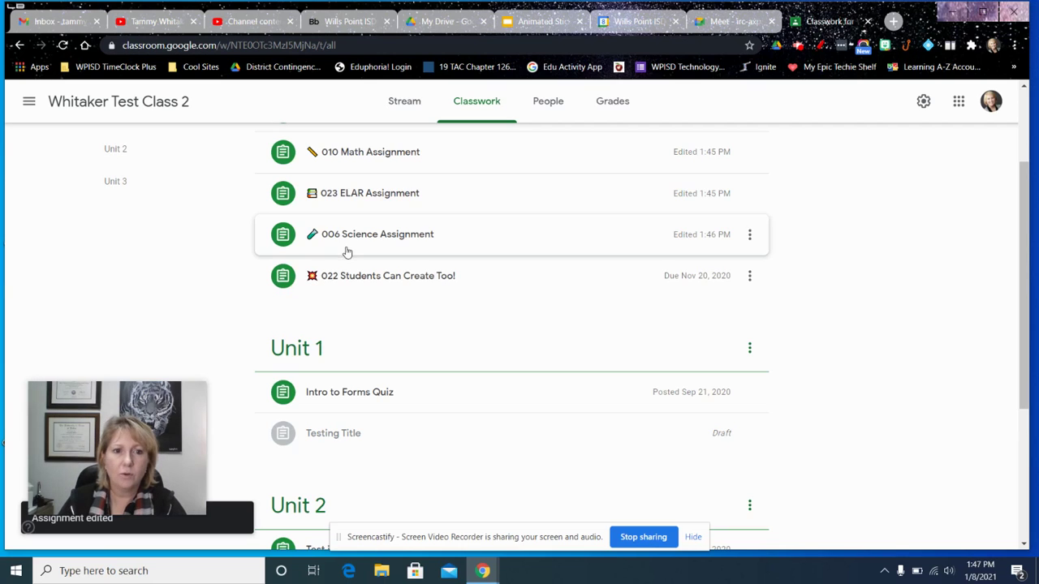
# Step: Add a thumbs-up emoji bullet after 'complete the work' in the Social Studies instructions
pyautogui.scroll(2, 345, 281)
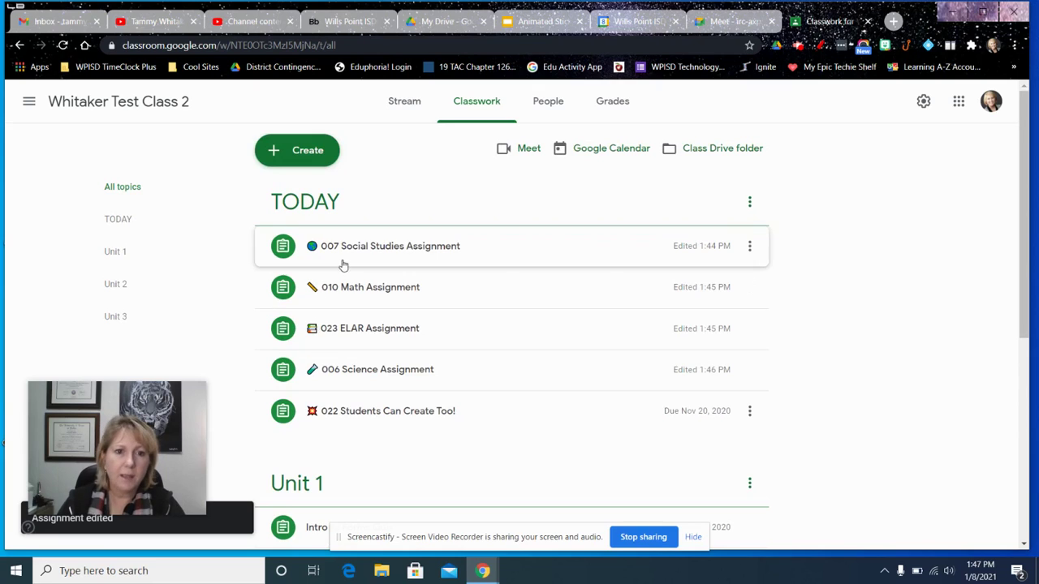
pyautogui.click(748, 249)
pyautogui.click(695, 277)
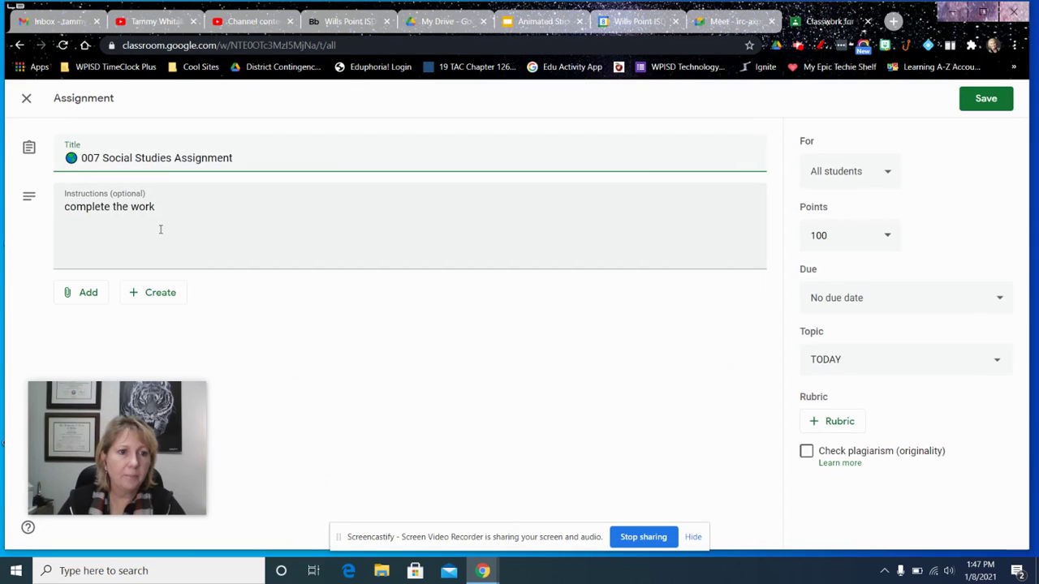
pyautogui.click(150, 223)
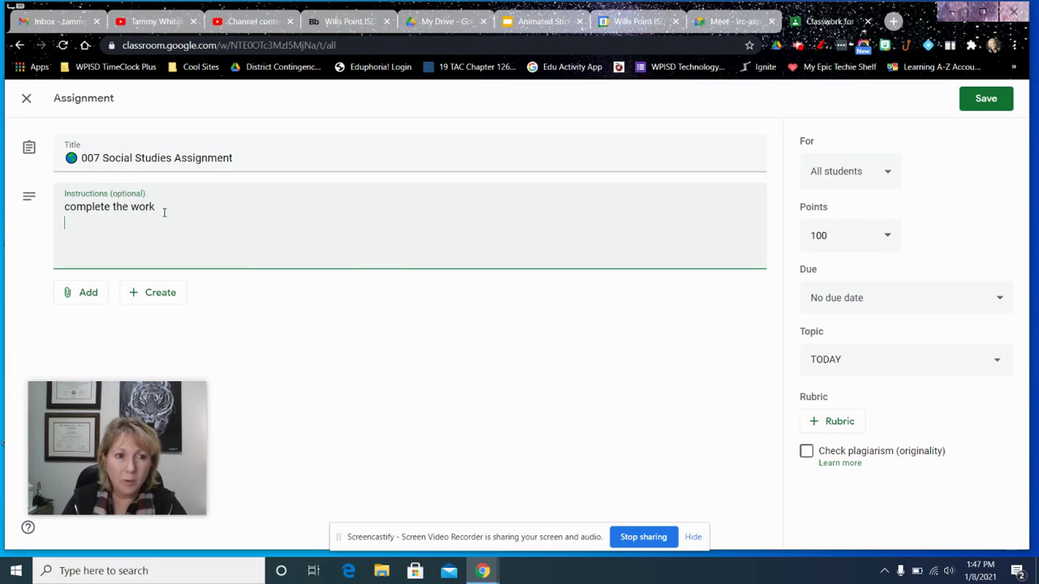
pyautogui.press('super+period')
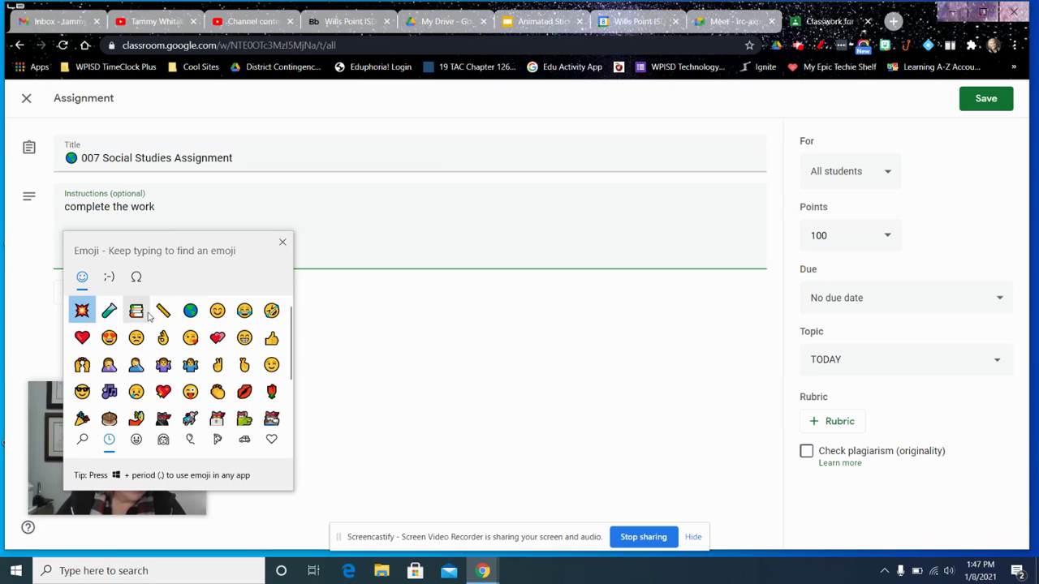
pyautogui.click(272, 337)
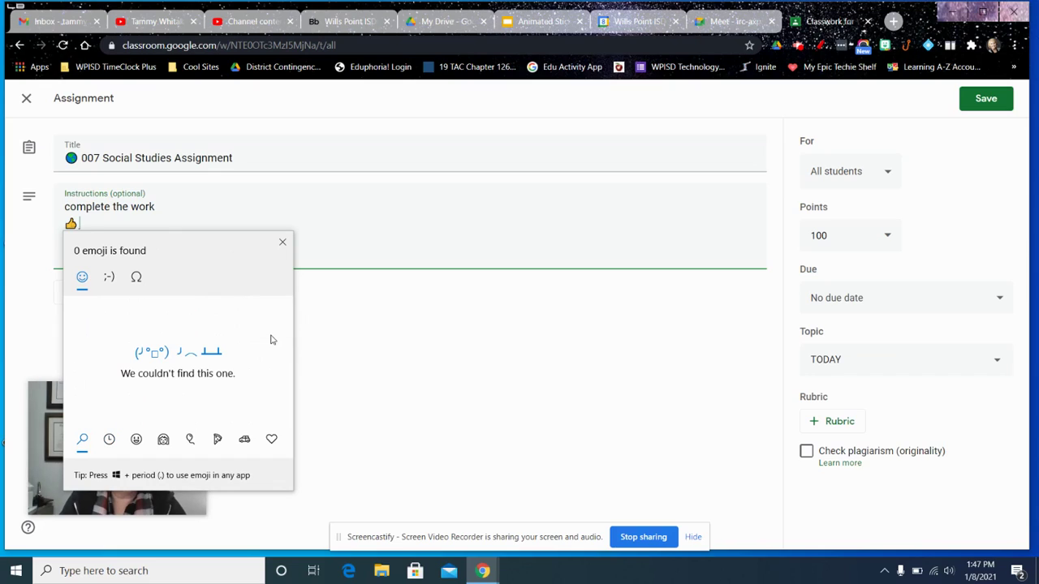
pyautogui.write('Item 1')
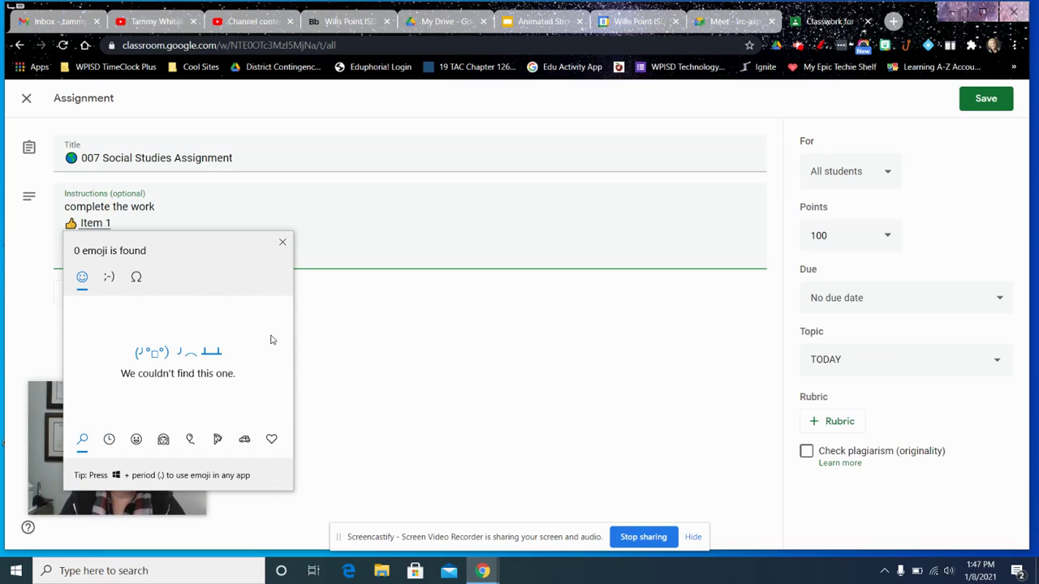
pyautogui.press('BackSpace')
pyautogui.press('BackSpace')
pyautogui.press('BackSpace')
pyautogui.press('BackSpace')
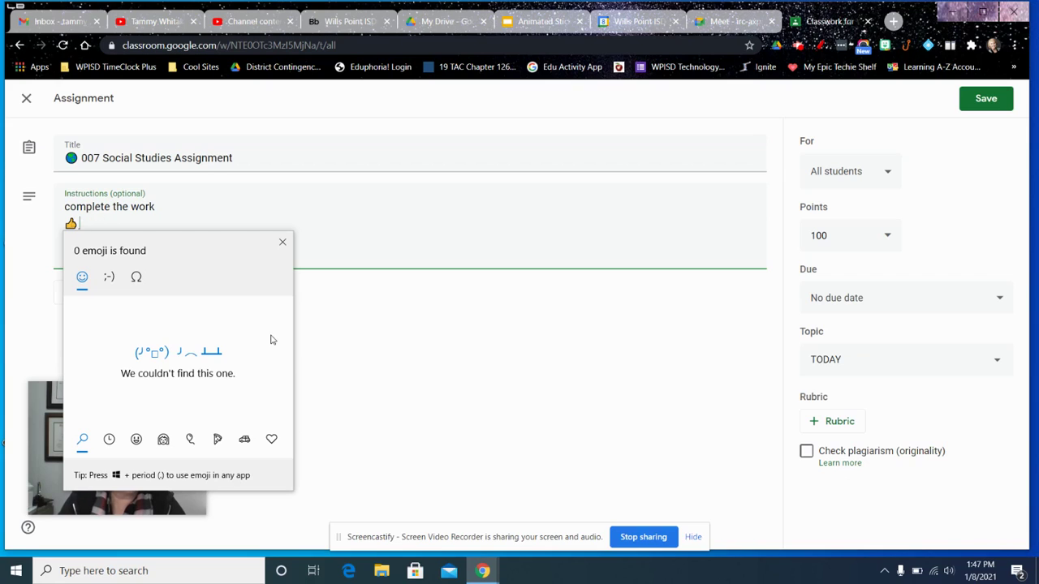
pyautogui.click(282, 242)
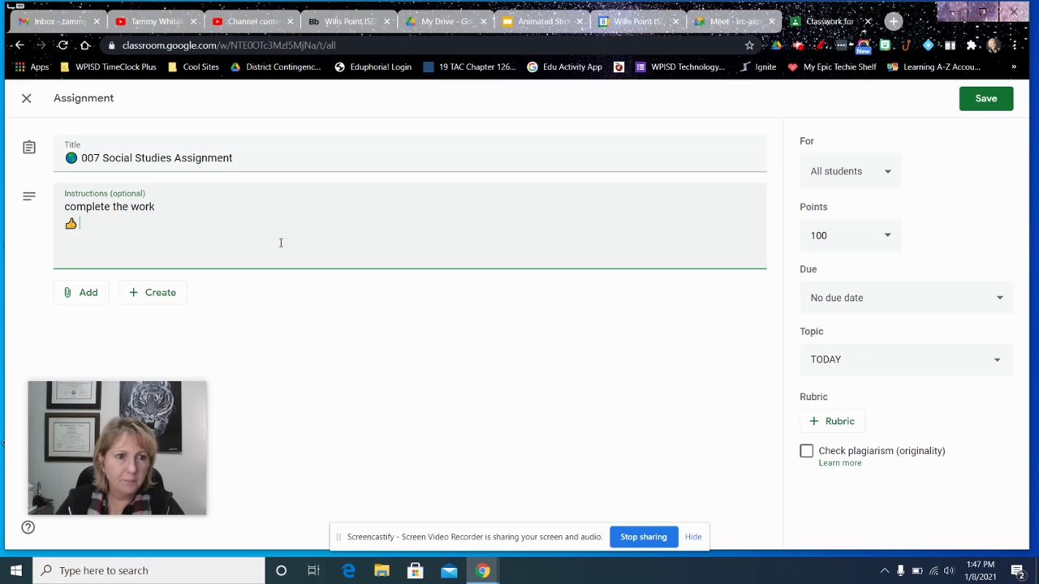
# Step: Type 'Item 1' after the thumbs-up bullet, start a new line, and save
pyautogui.write('Item 1')
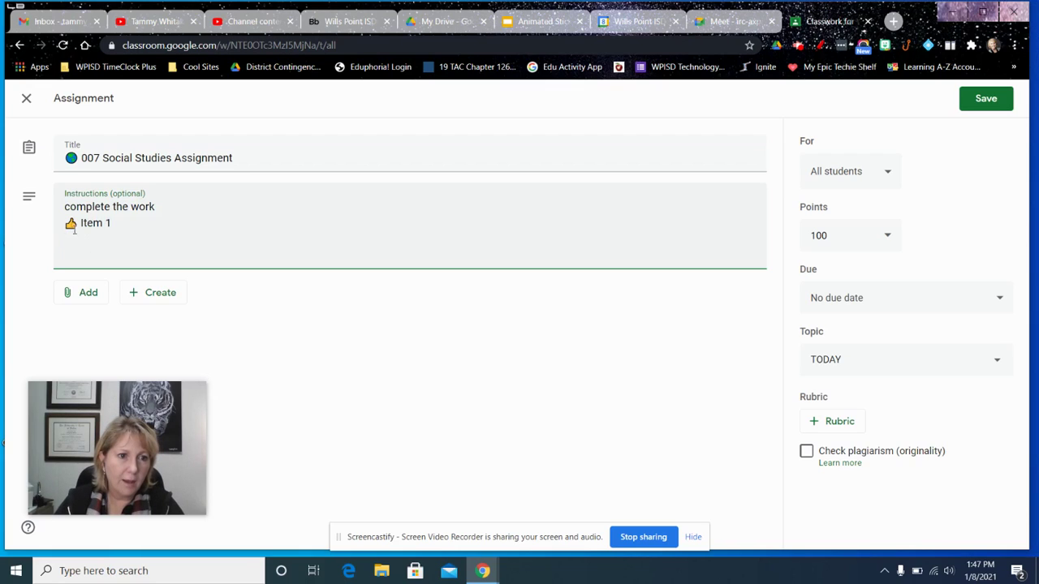
pyautogui.moveTo(78, 221); pyautogui.dragTo(68, 224)
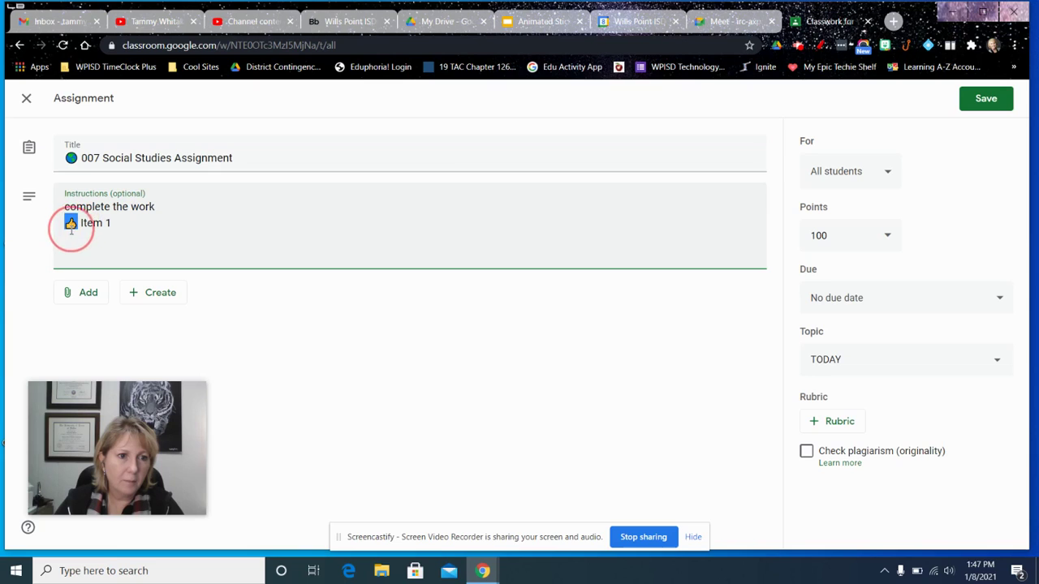
pyautogui.click(135, 224)
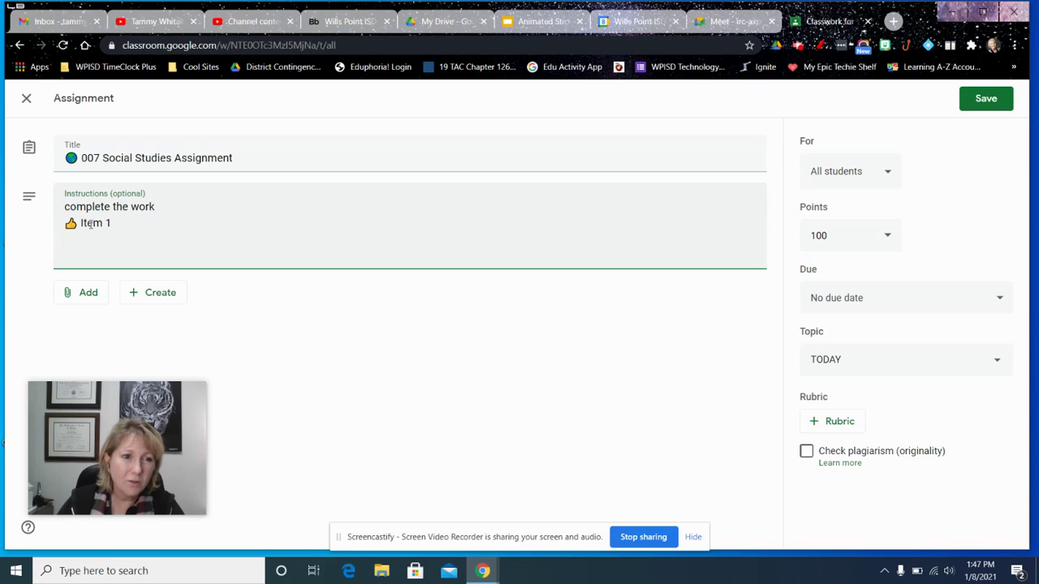
pyautogui.press('Return')
pyautogui.click(980, 100)
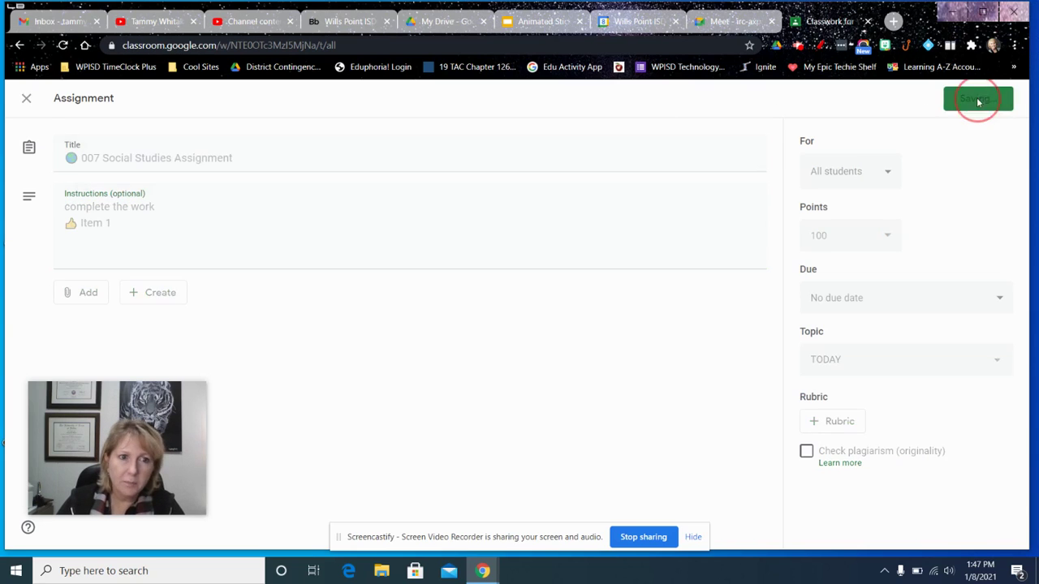